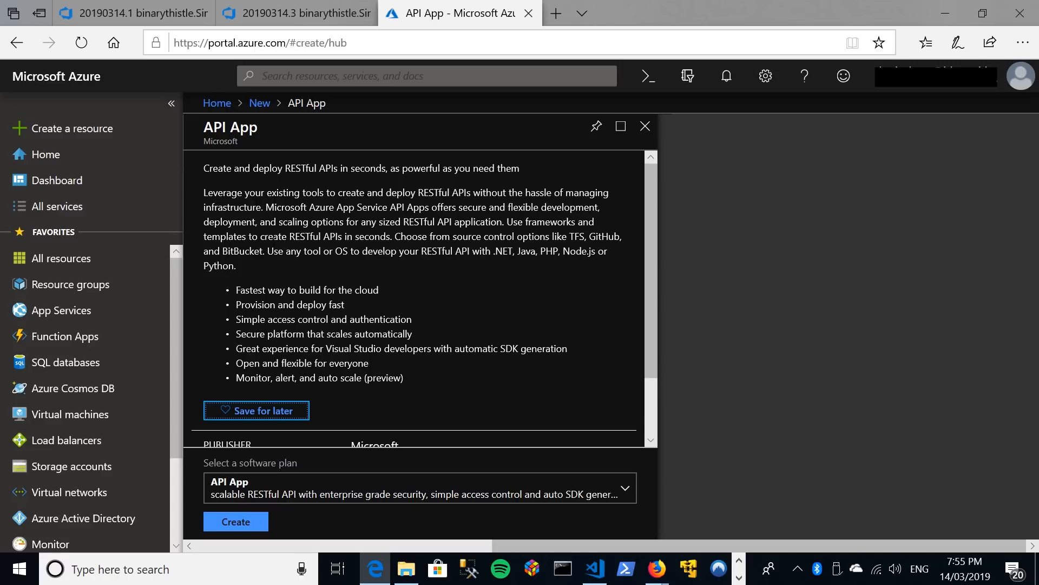
Start creating an API App, enter the owner's name as the app name, and assign the existing resource group of the same name.
scroll(275, 241, down, 2)
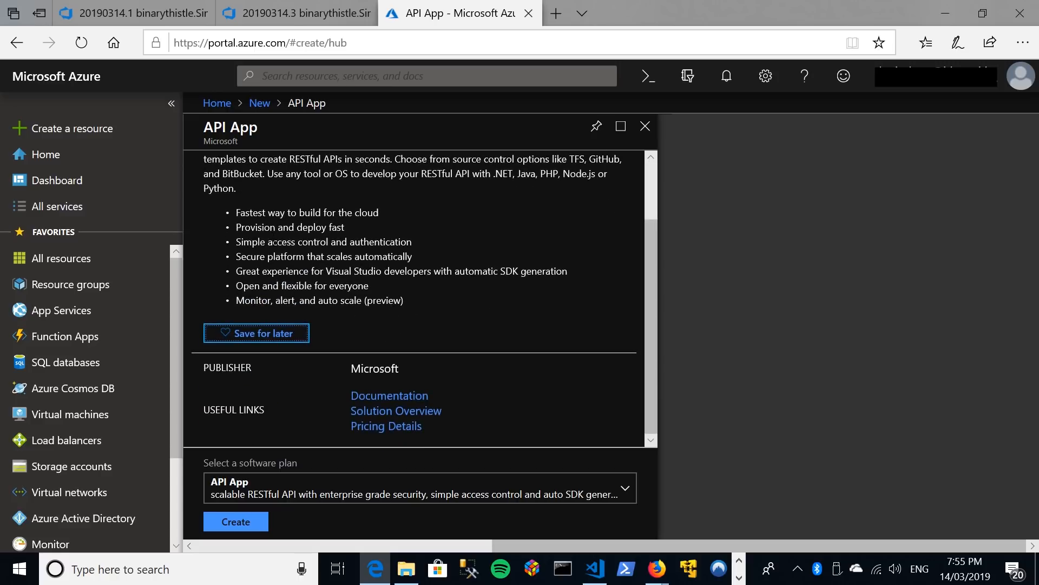
click(247, 520)
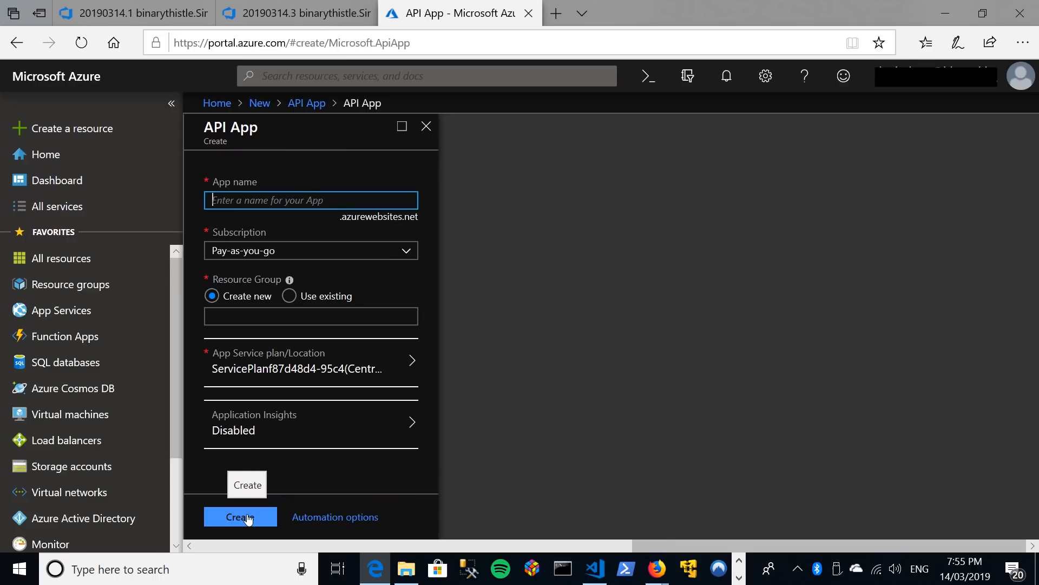
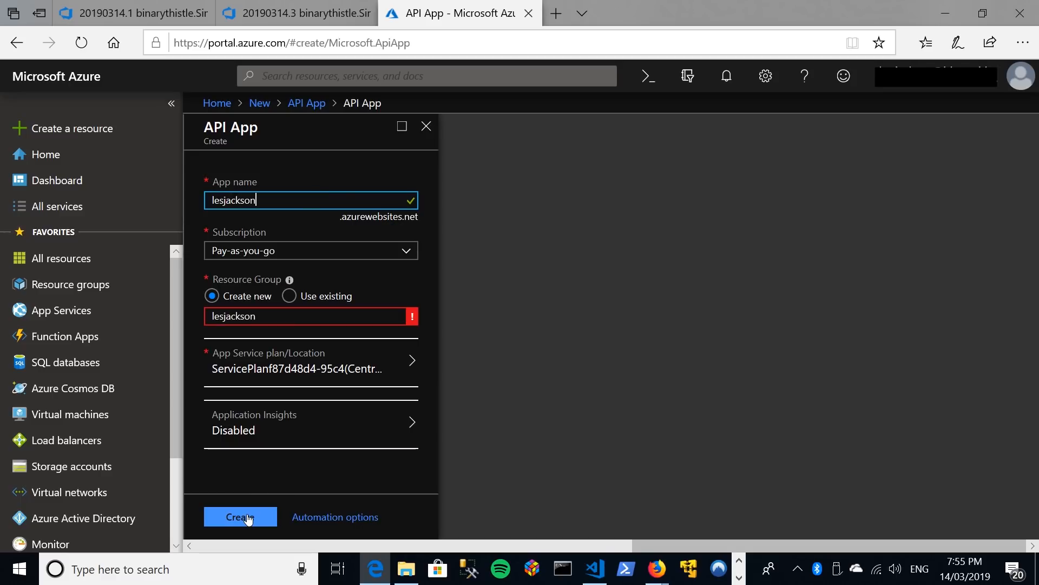
click(291, 296)
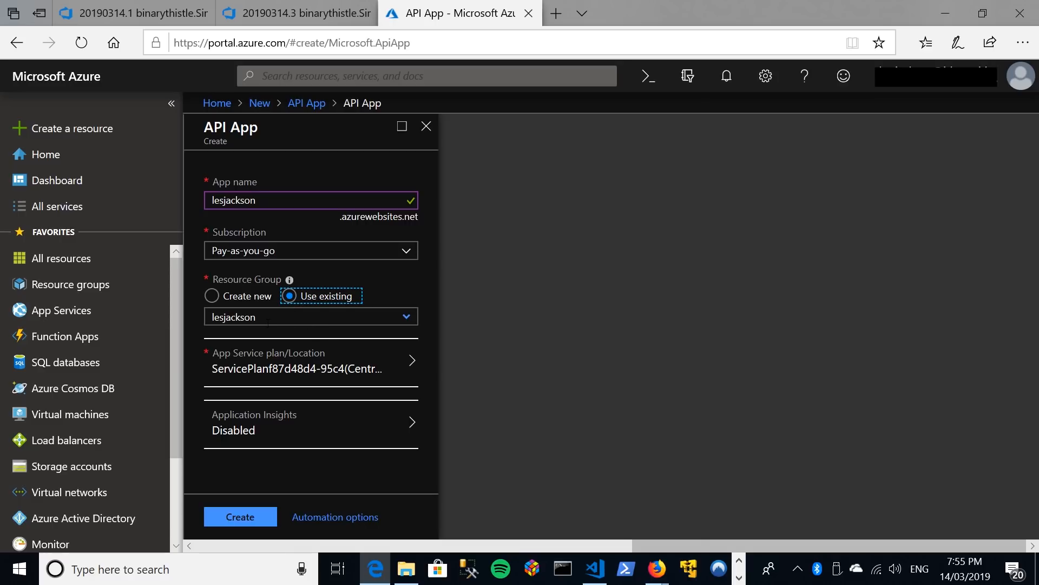
click(218, 295)
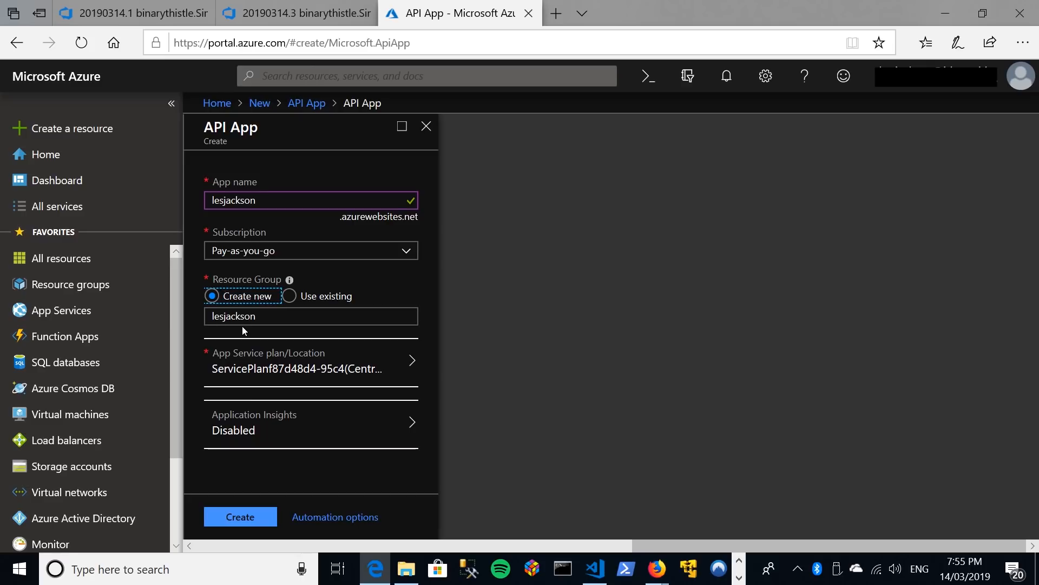
click(289, 298)
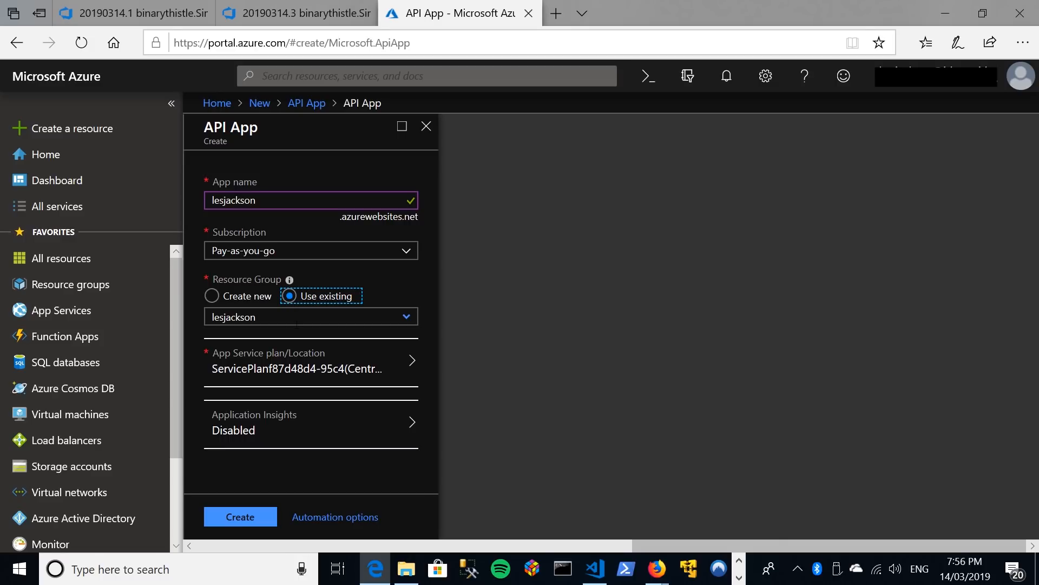
Define a new App Service plan named CheapoPlan located in Australia Southeast.
click(272, 363)
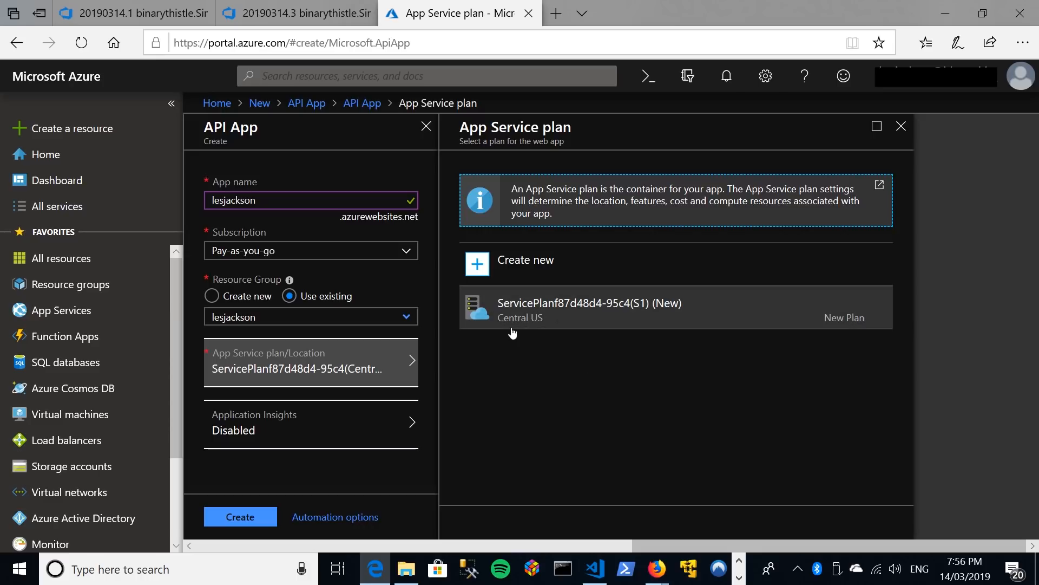
click(527, 265)
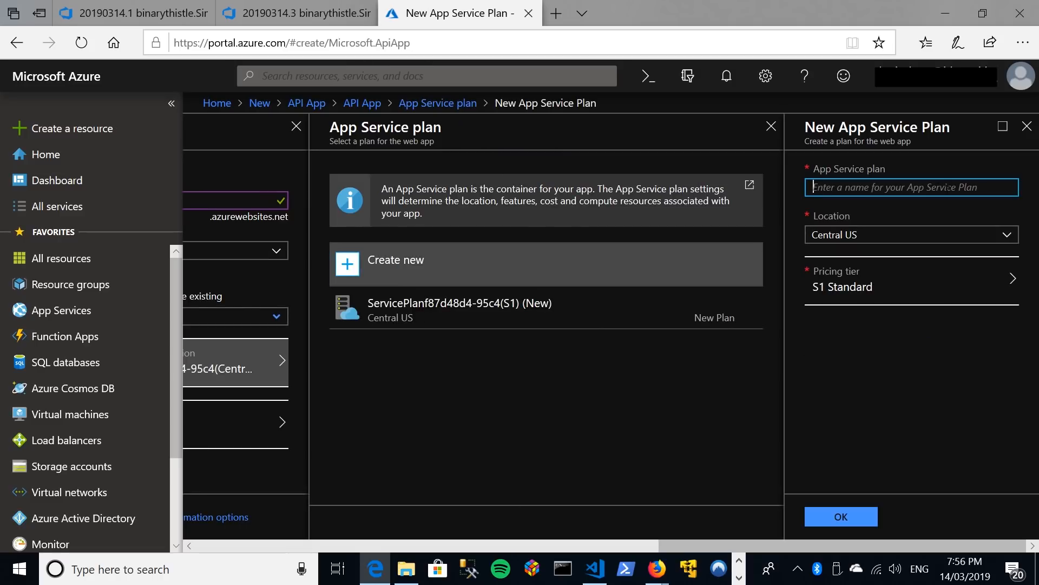
text(Che)
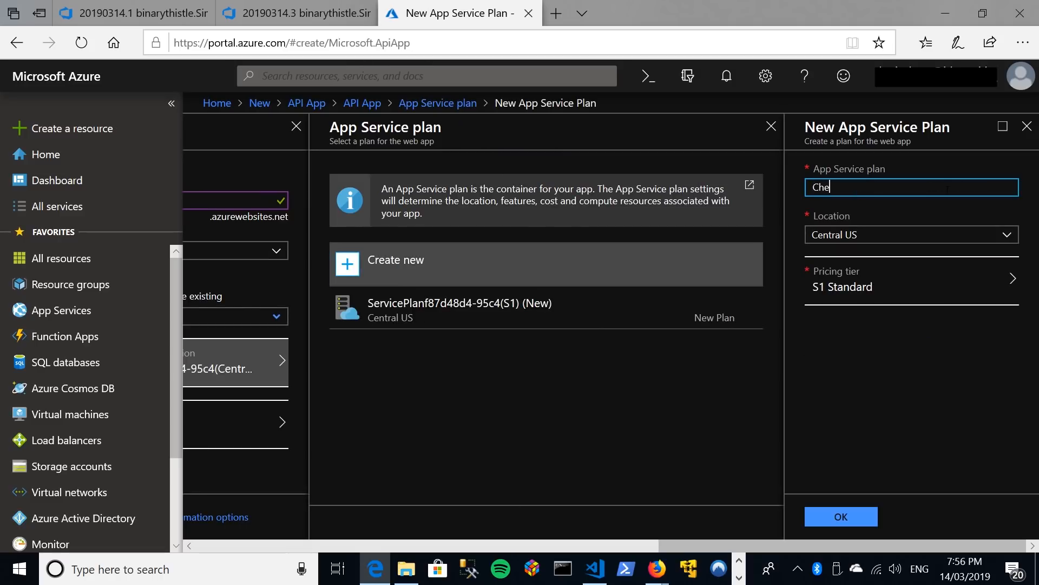
text(apo Plan)
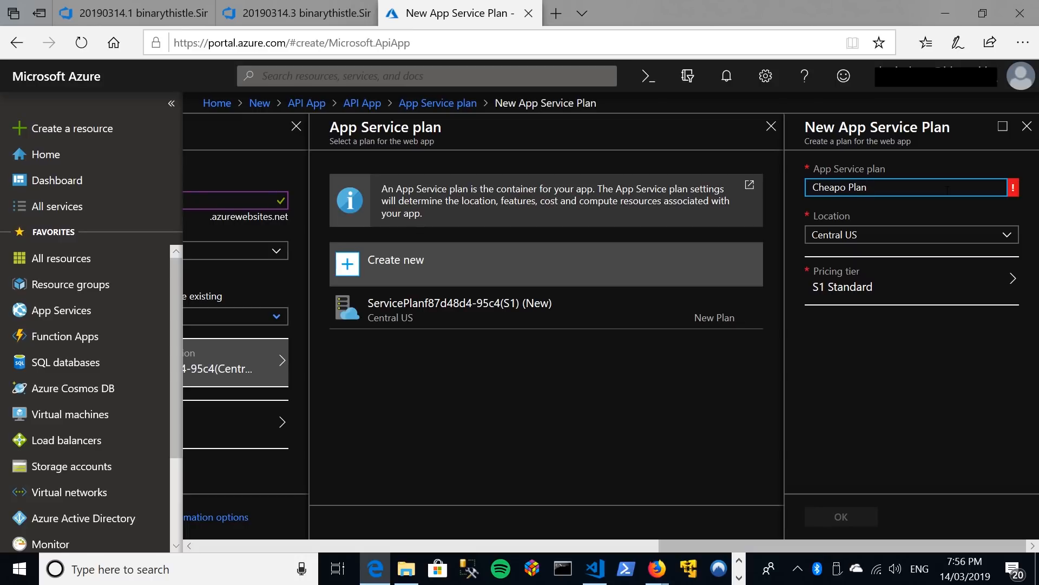
key(Left)
key(Left)
key(Left)
key(Left)
key(BackSpace)
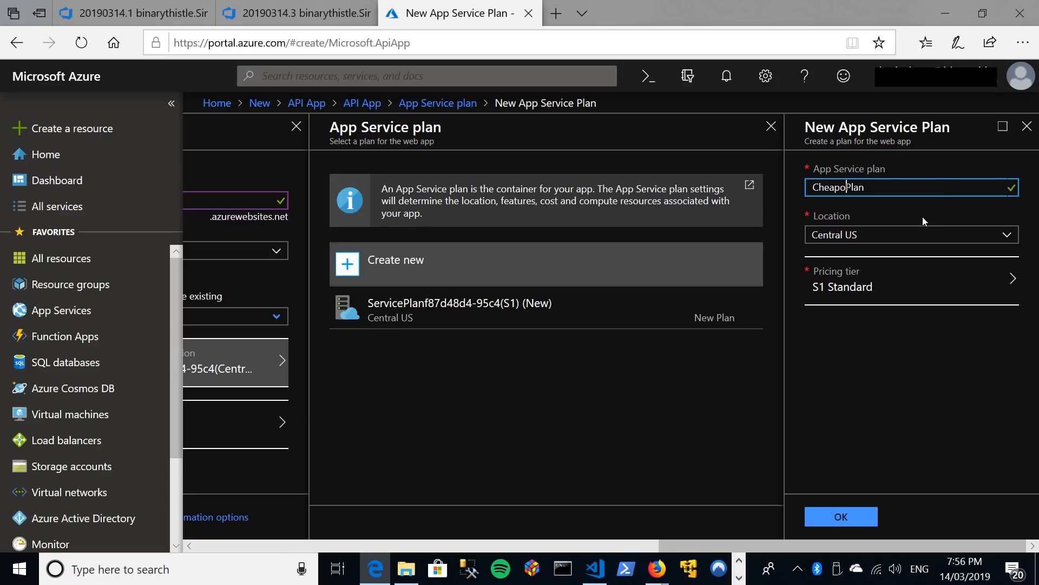
click(1009, 236)
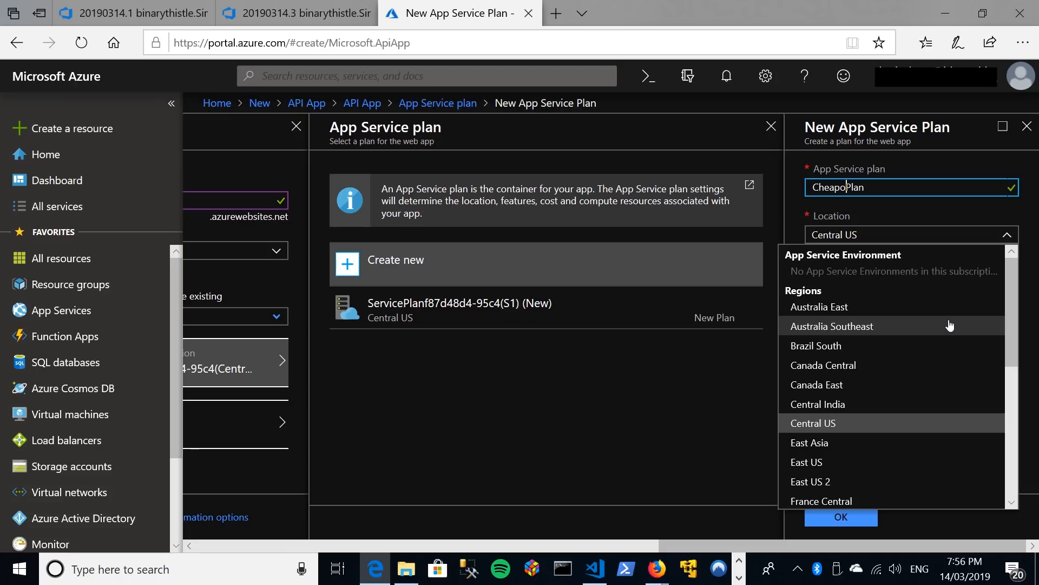
click(853, 327)
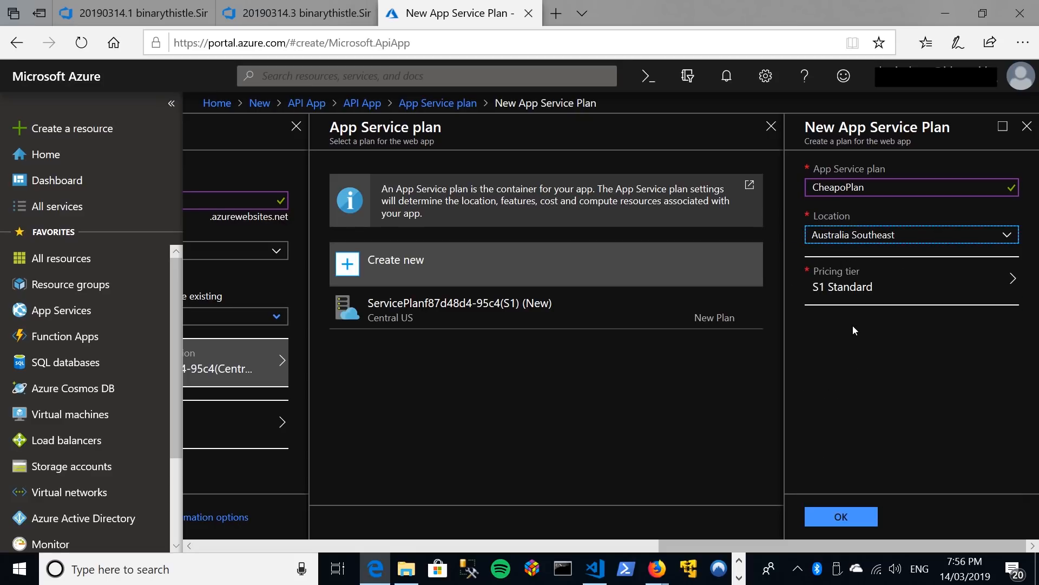
Give the new plan the free Dev / Test pricing tier F1 and create the API App.
click(842, 284)
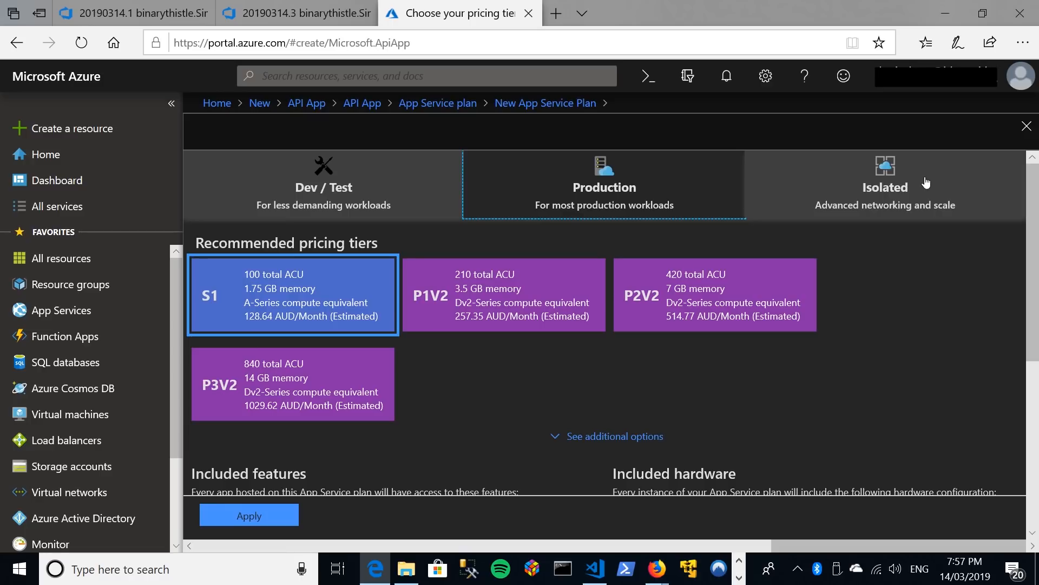
click(319, 191)
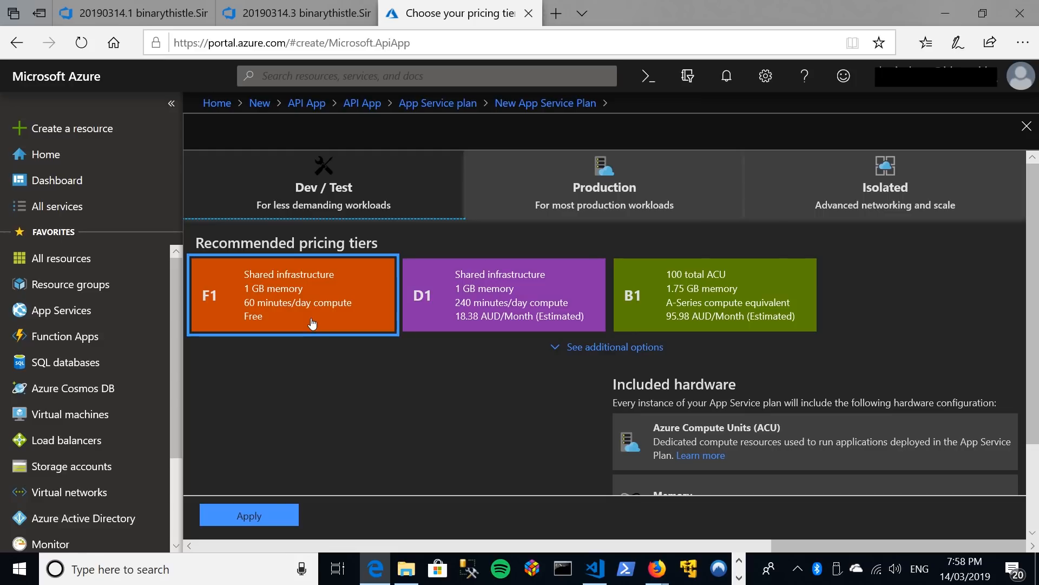
click(251, 516)
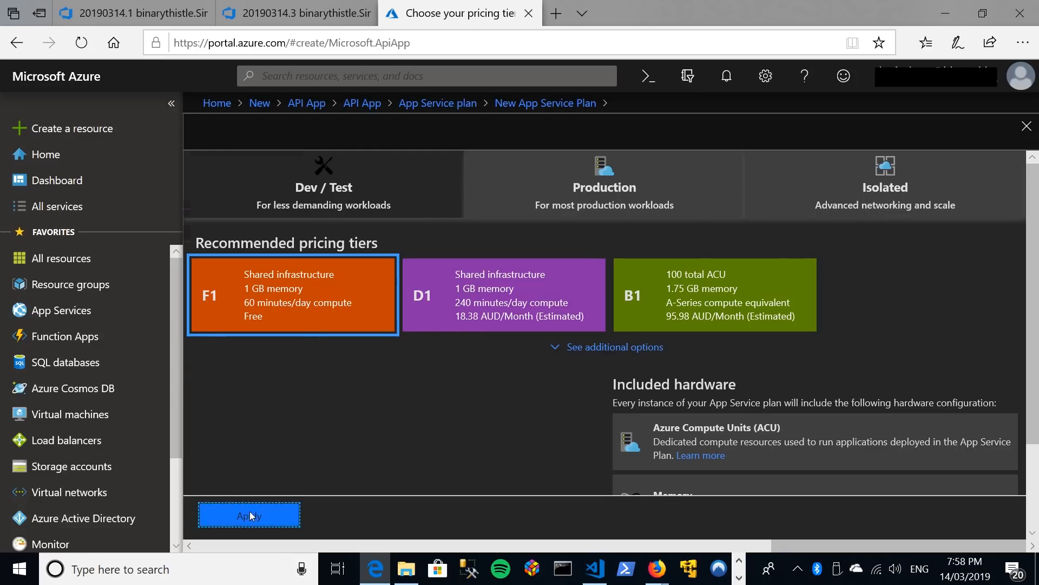
click(839, 510)
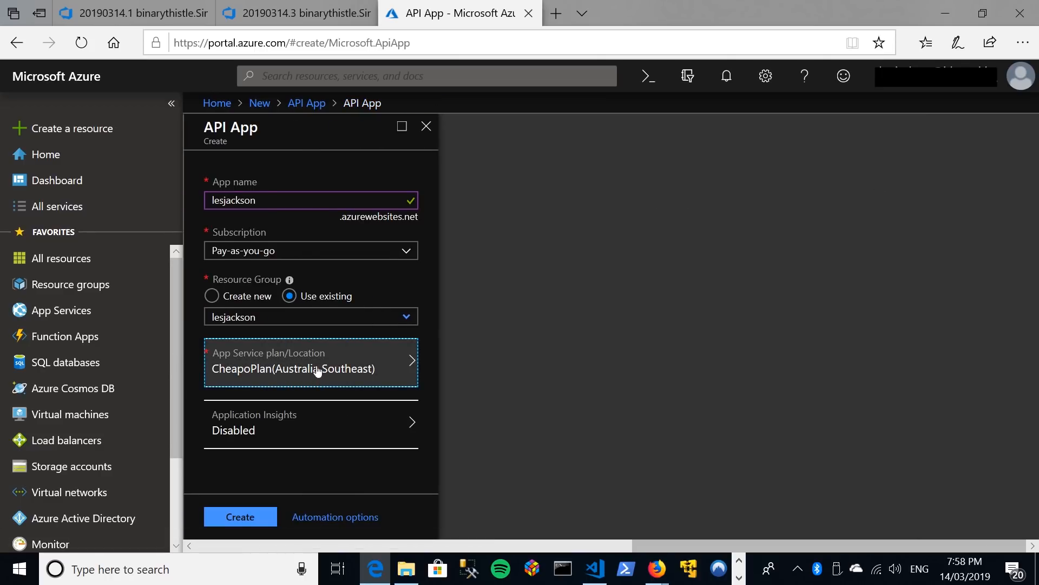
click(249, 520)
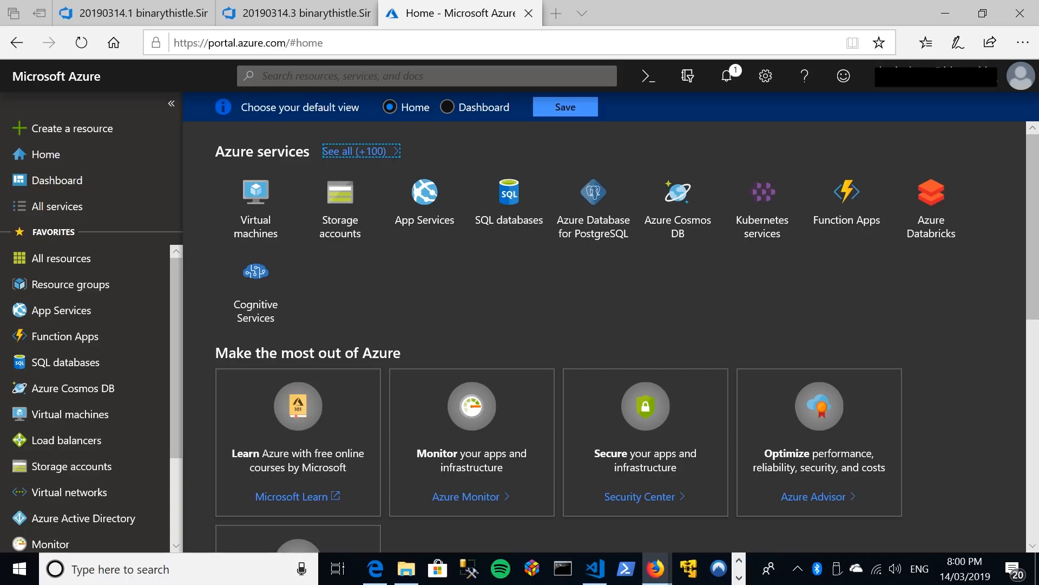
Open the newly deployed App Service resource from its deployment notification and visit its website URL.
click(728, 85)
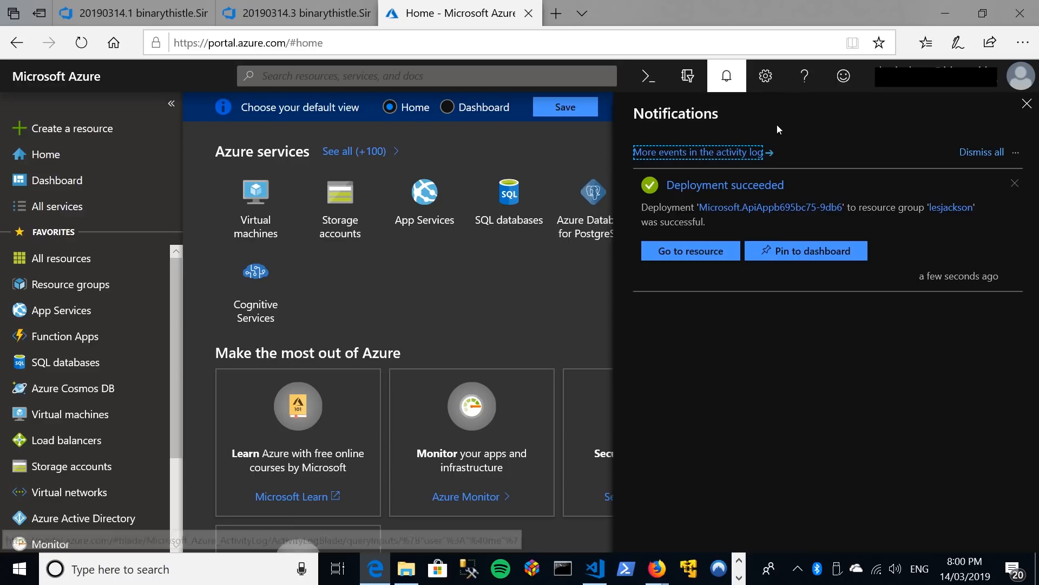
click(704, 252)
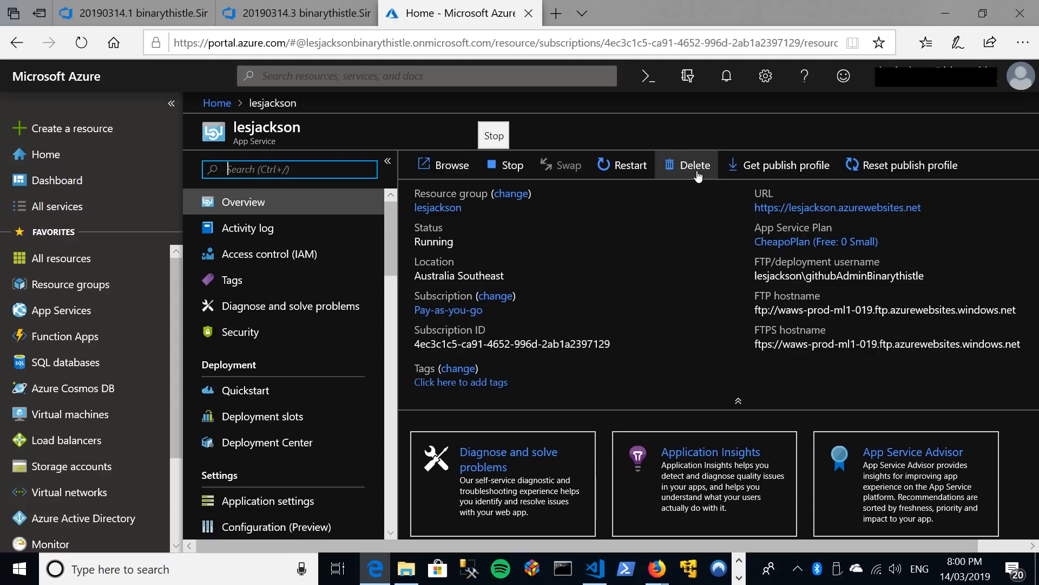
click(837, 208)
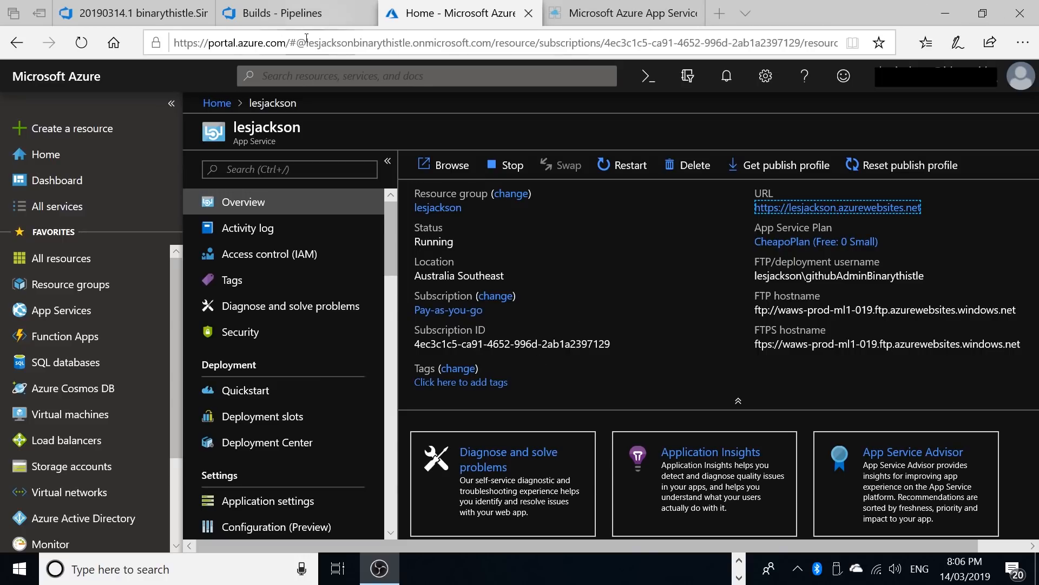
Switch to the Simple API Too project in Azure DevOps and create a release pipeline from the Azure App Service deployment template.
click(269, 17)
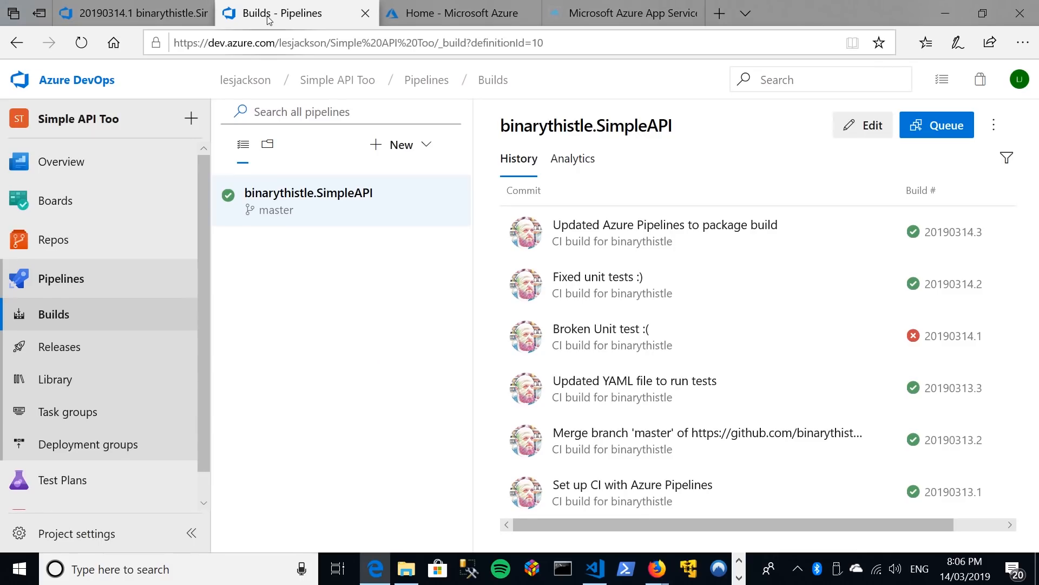
click(69, 349)
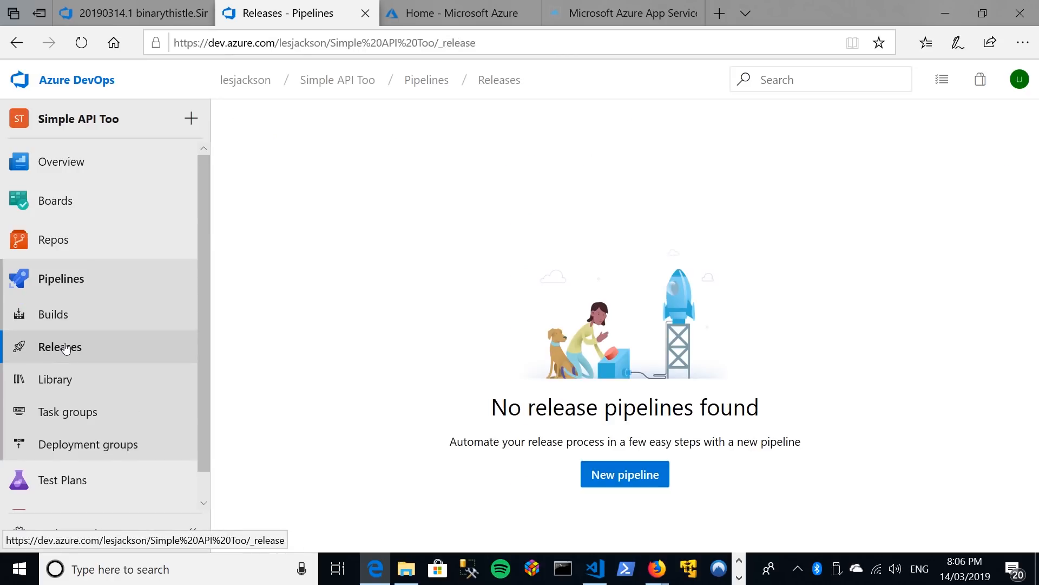
click(622, 474)
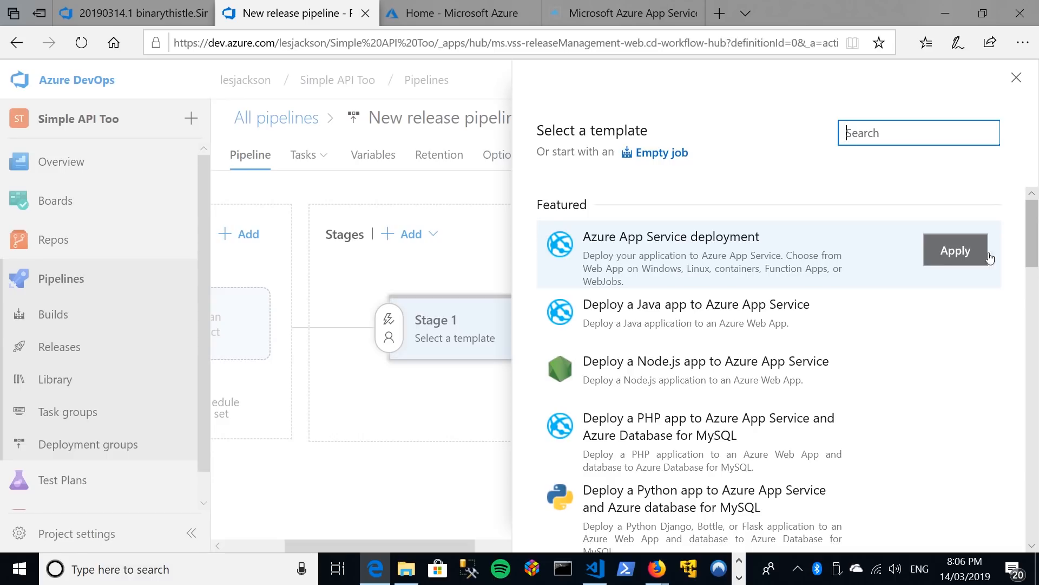
click(956, 251)
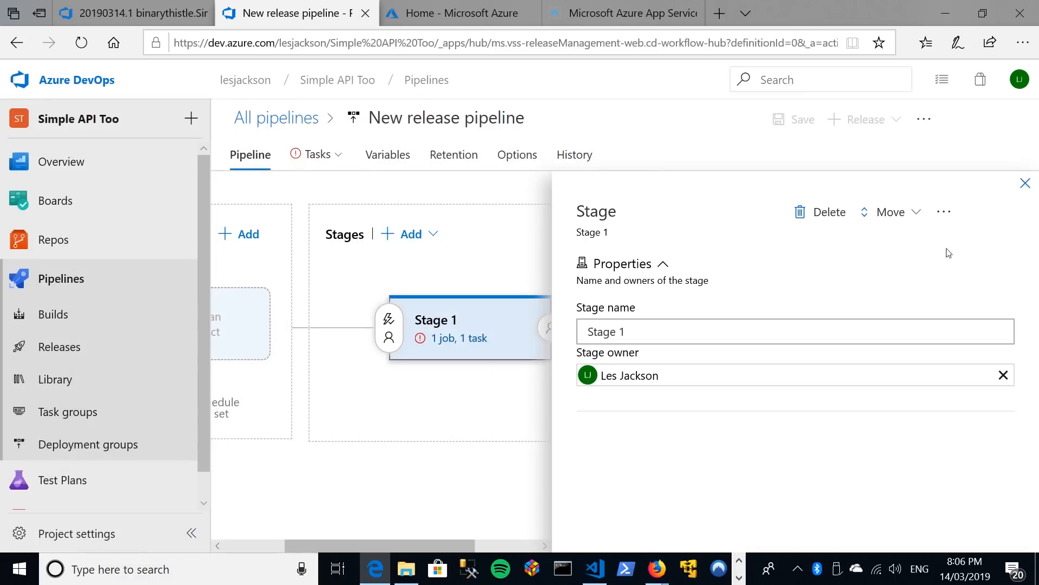
Rename the release pipeline's stage as Deploy to Prod Azure and close the stage properties.
click(650, 330)
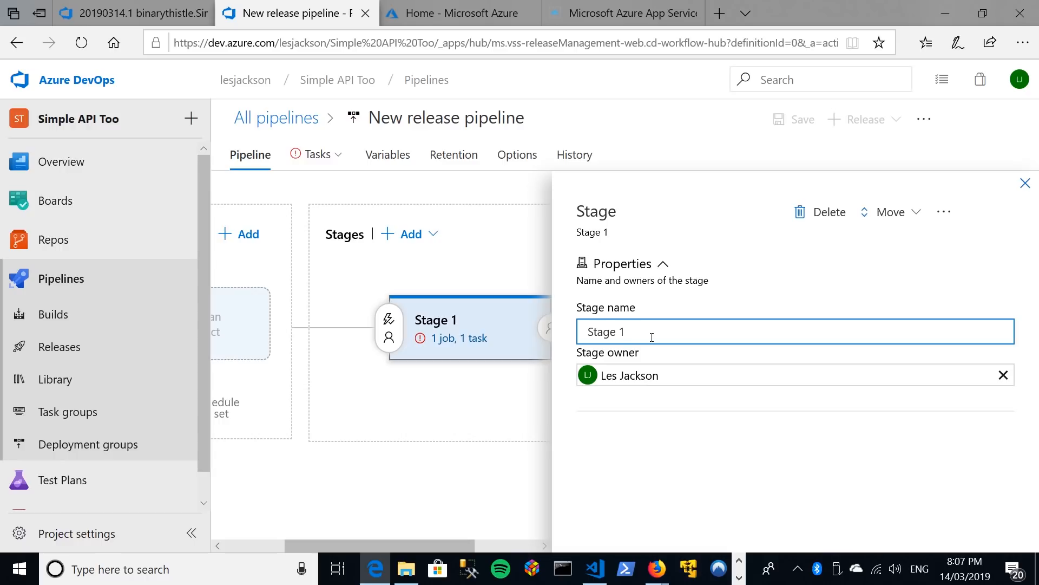
key(BackSpace)
key(BackSpace)
key(BackSpace)
key(BackSpace)
key(BackSpace)
key(BackSpace)
key(BackSpace)
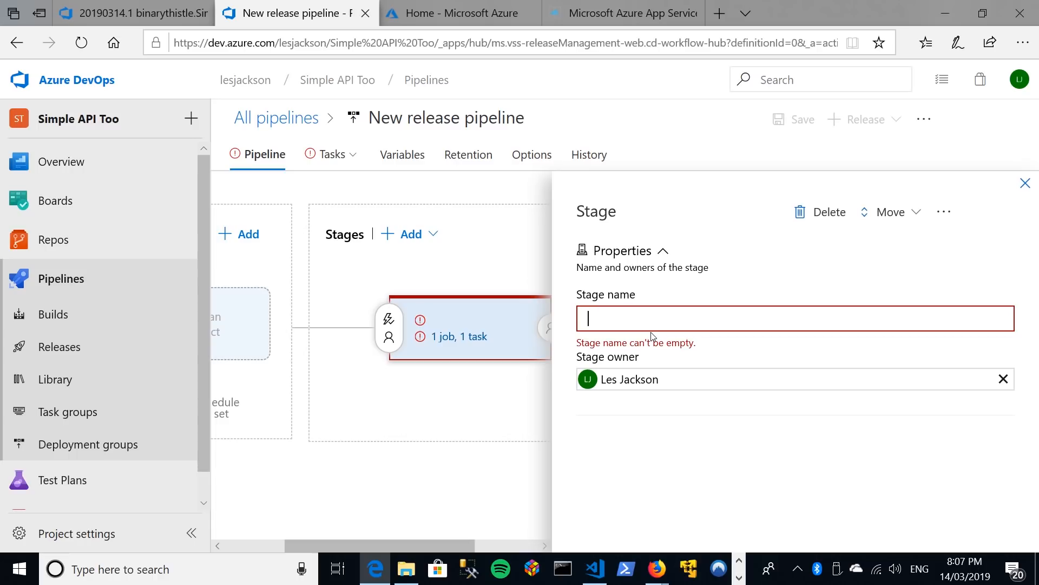
text(D)
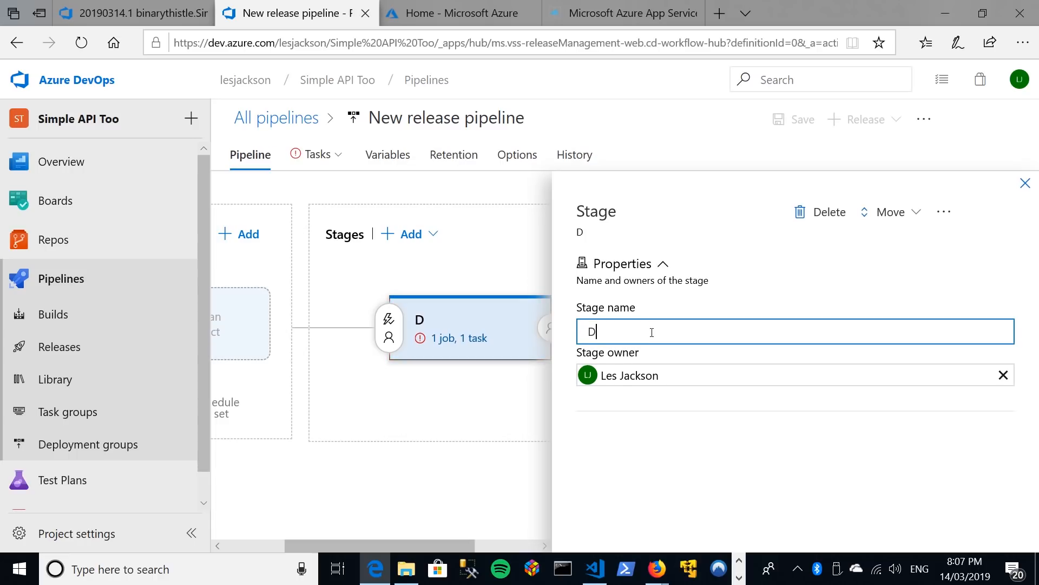
text(eploy to Pr)
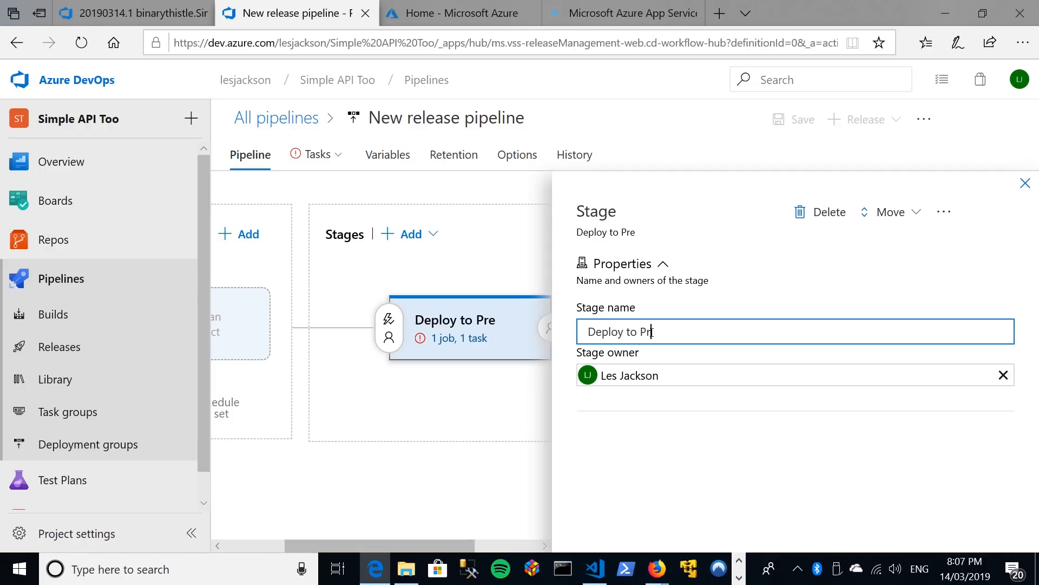
text(od Azure)
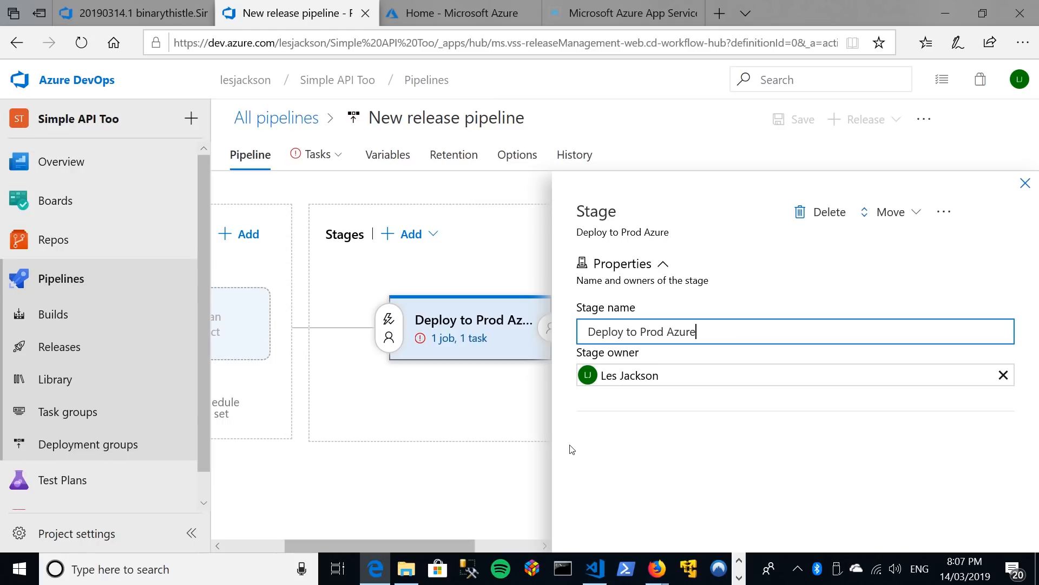
click(1025, 183)
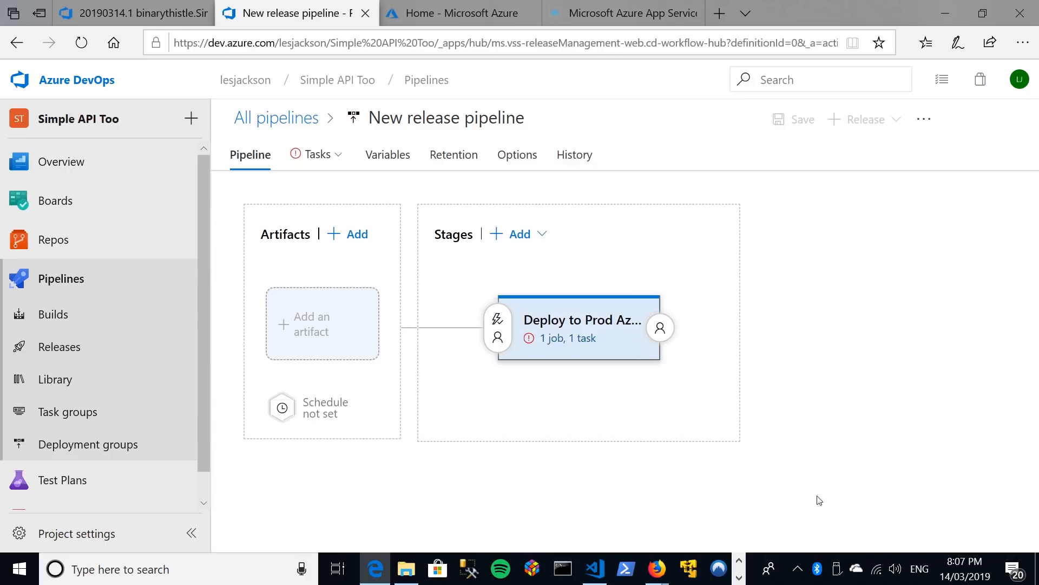
Open the Deploy to Prod Azure stage's tasks and select Pay-as-you-go from the available Azure subscriptions.
mouse_move(629, 350)
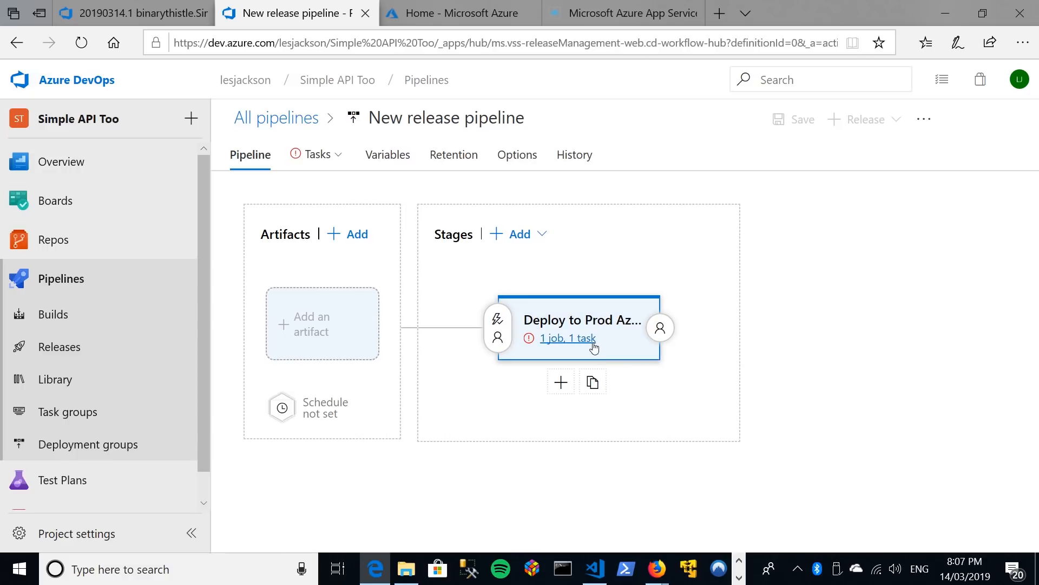
click(558, 341)
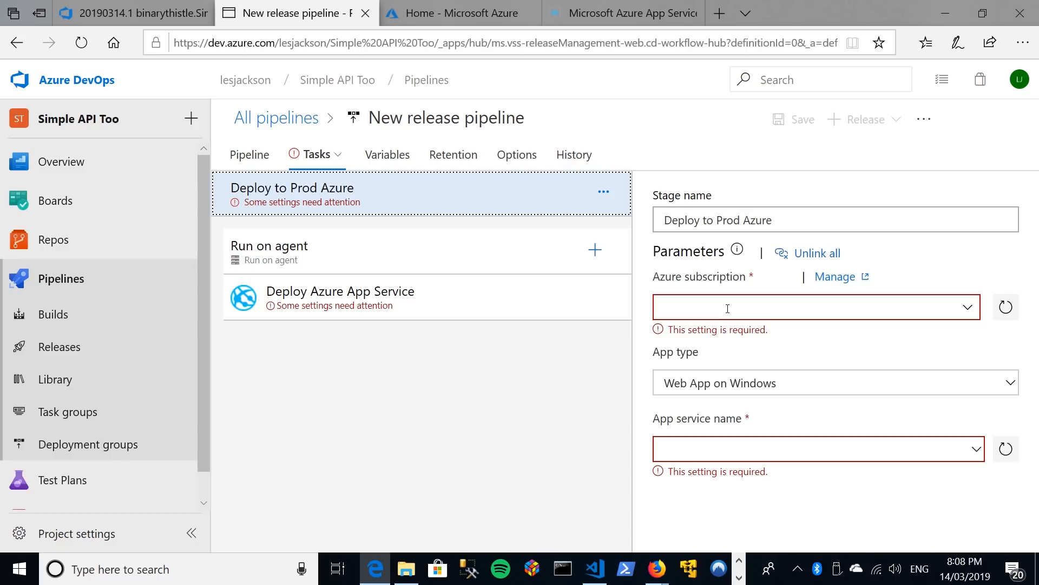
click(969, 309)
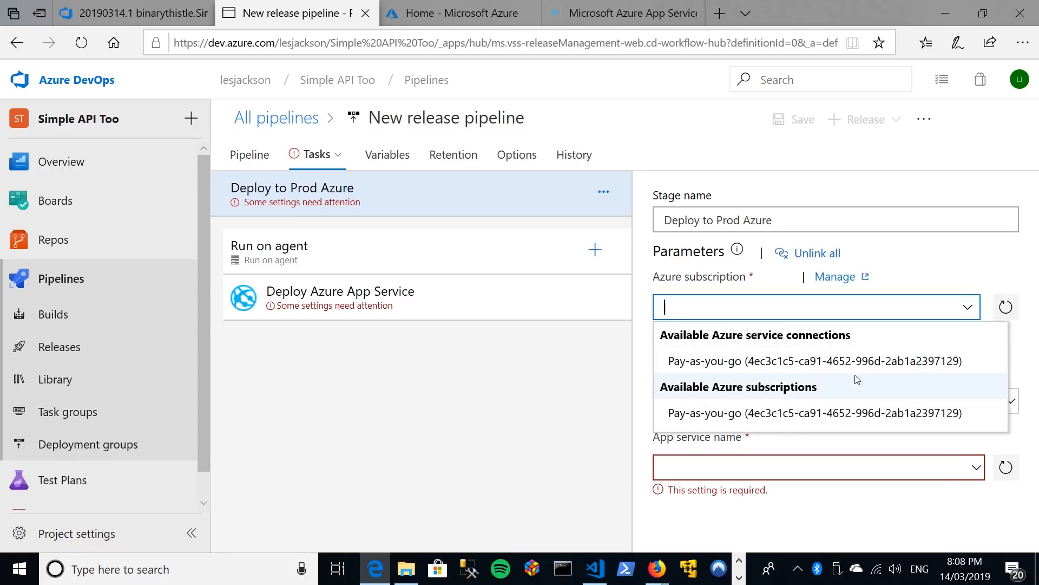
click(836, 412)
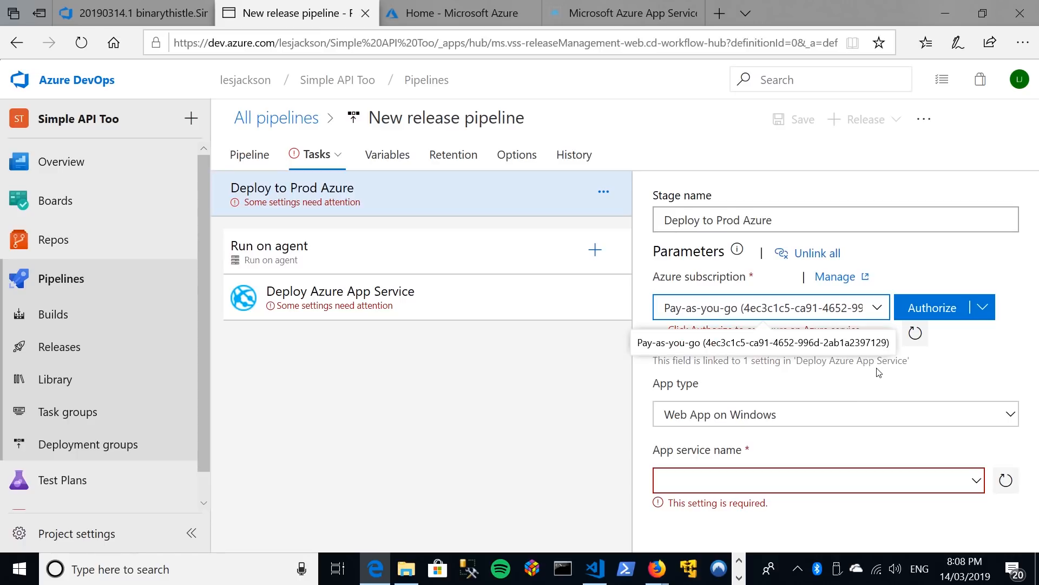
Authorize the Pay-as-you-go subscription for the stage by signing in with the Microsoft account's e-mail.
click(928, 311)
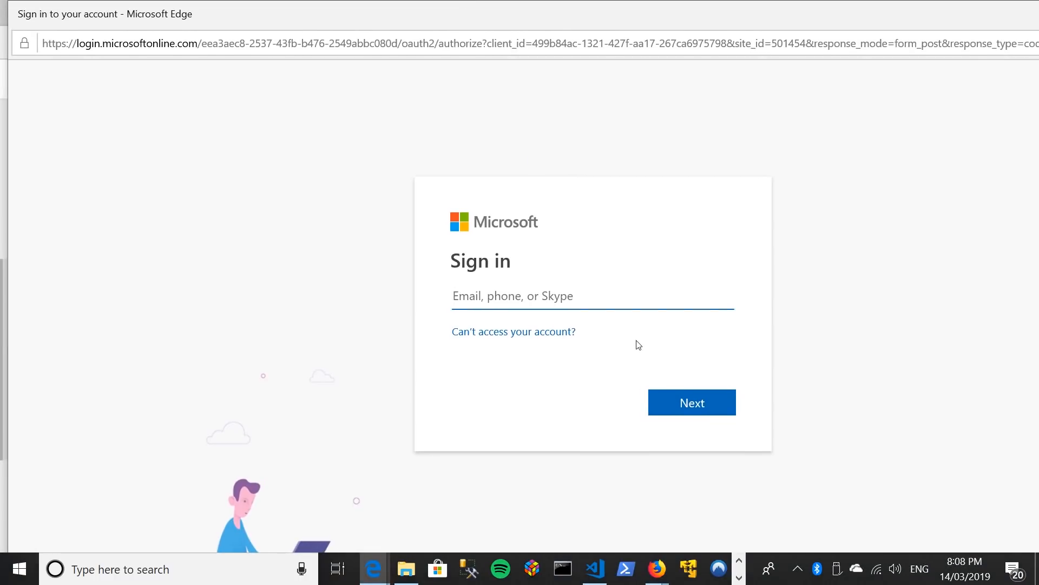
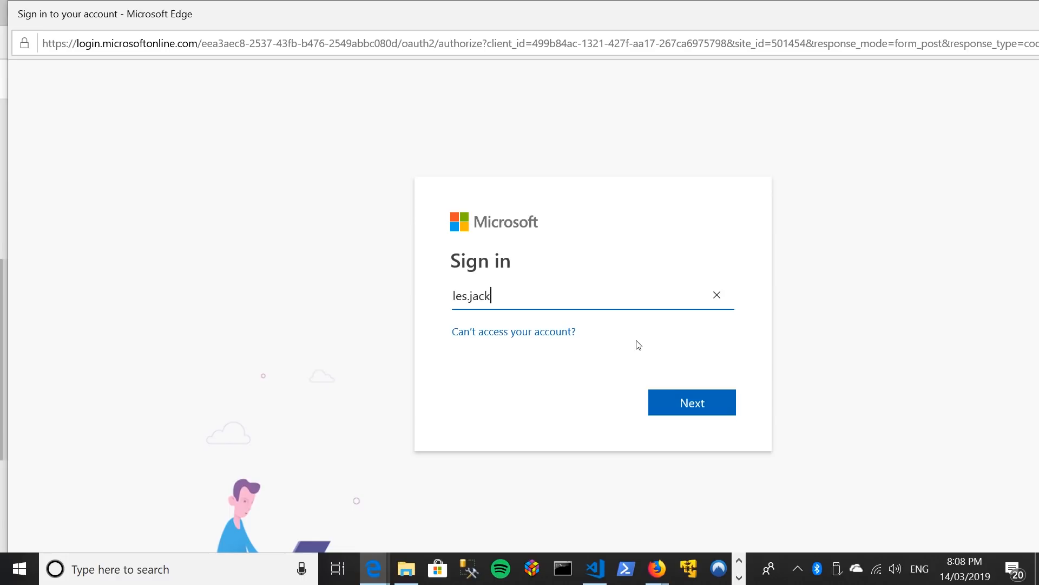
key(ctrl+a)
key(BackSpace)
text(.cvom)
key(BackSpace)
key(BackSpace)
key(BackSpace)
text(om)
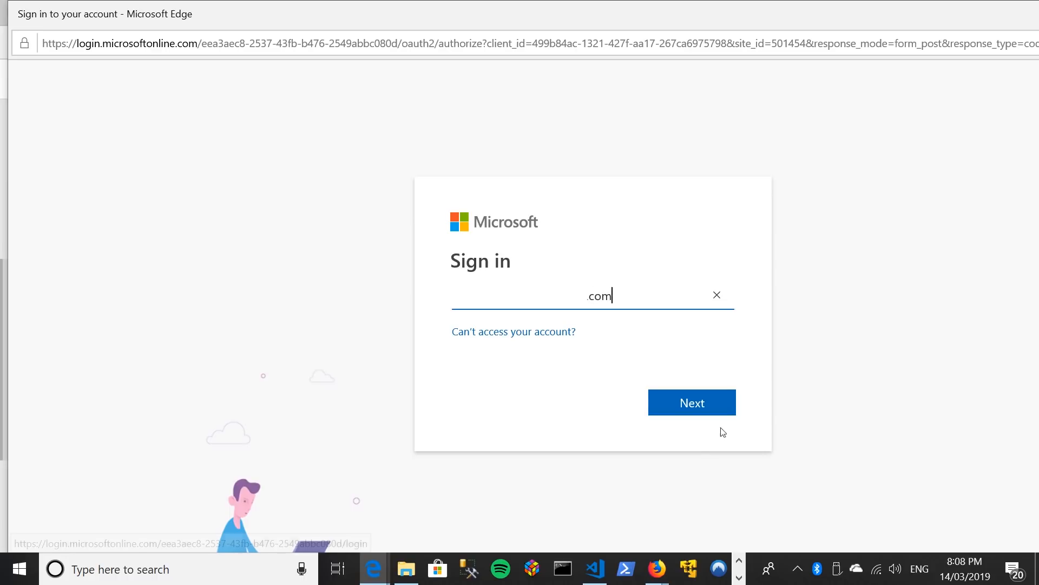
click(711, 407)
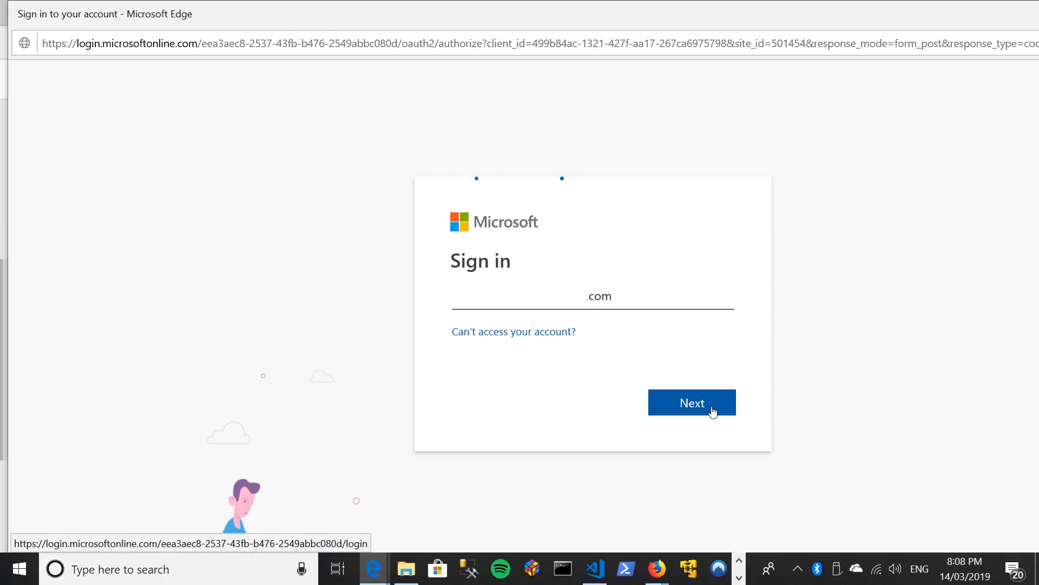
click(693, 442)
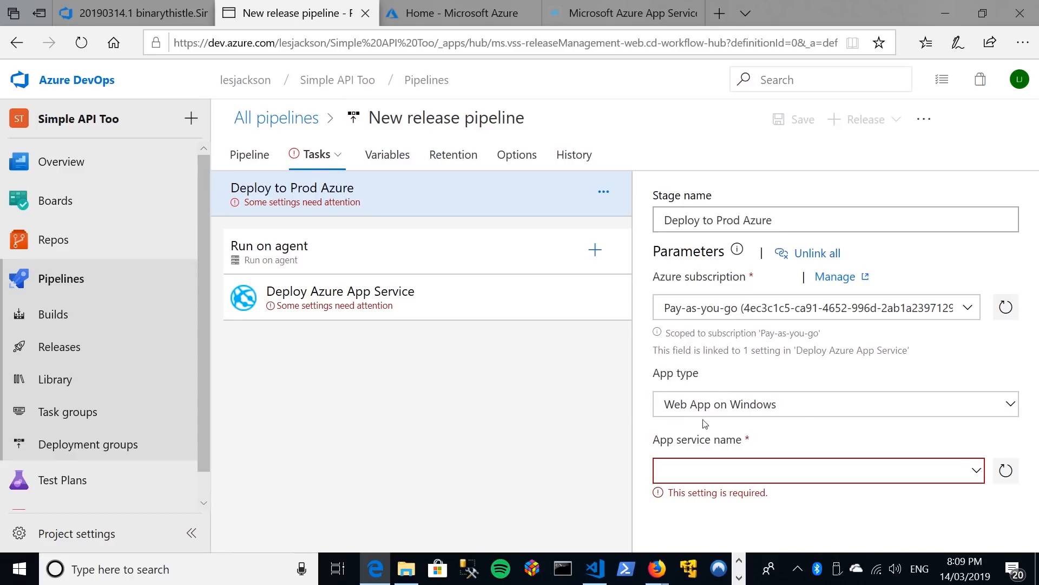
Set the stage's app type to API App with the available app service, and save the release pipeline in the root folder.
click(1009, 407)
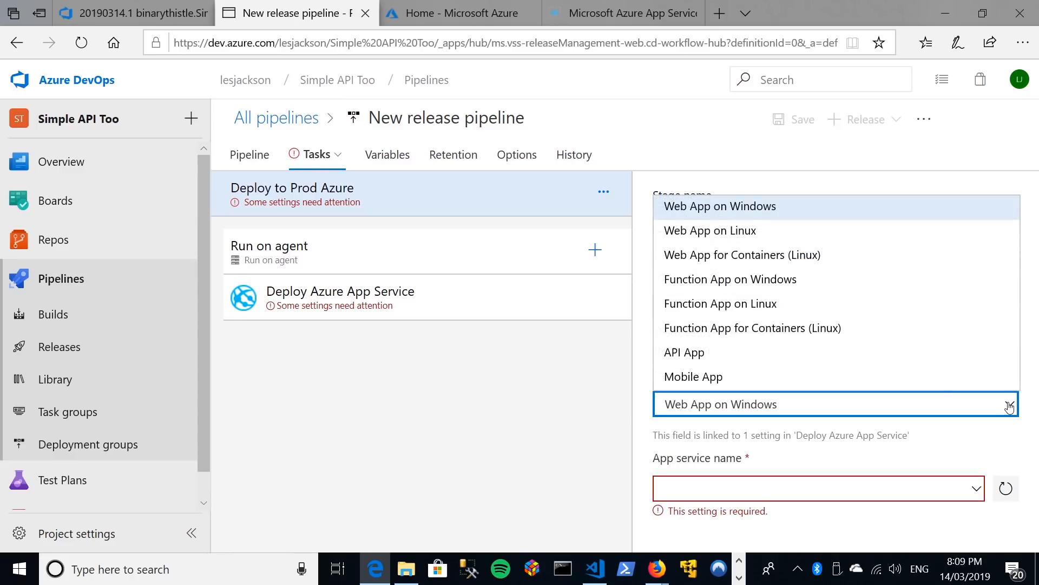
click(695, 354)
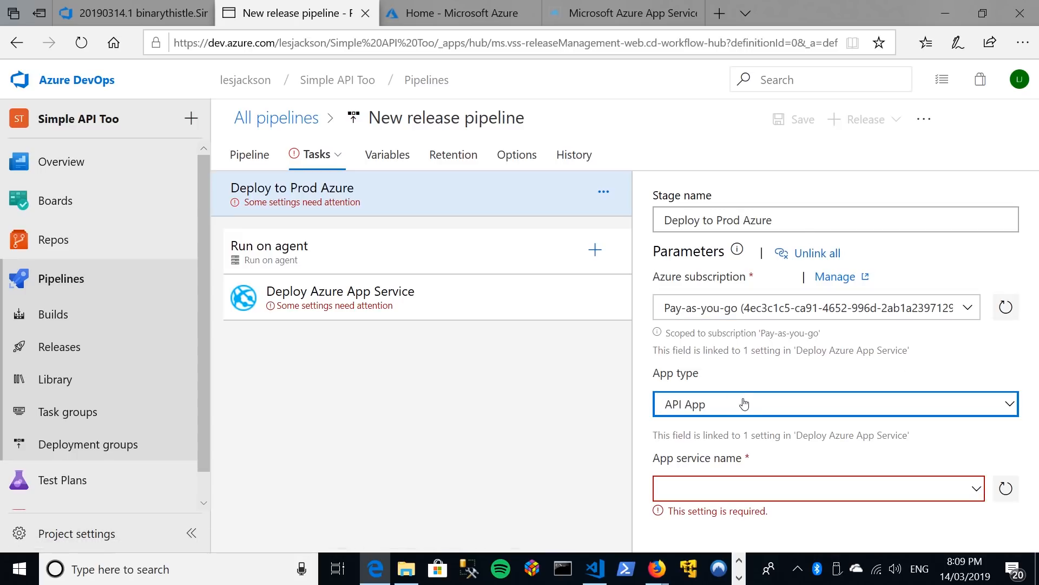
click(977, 493)
click(978, 470)
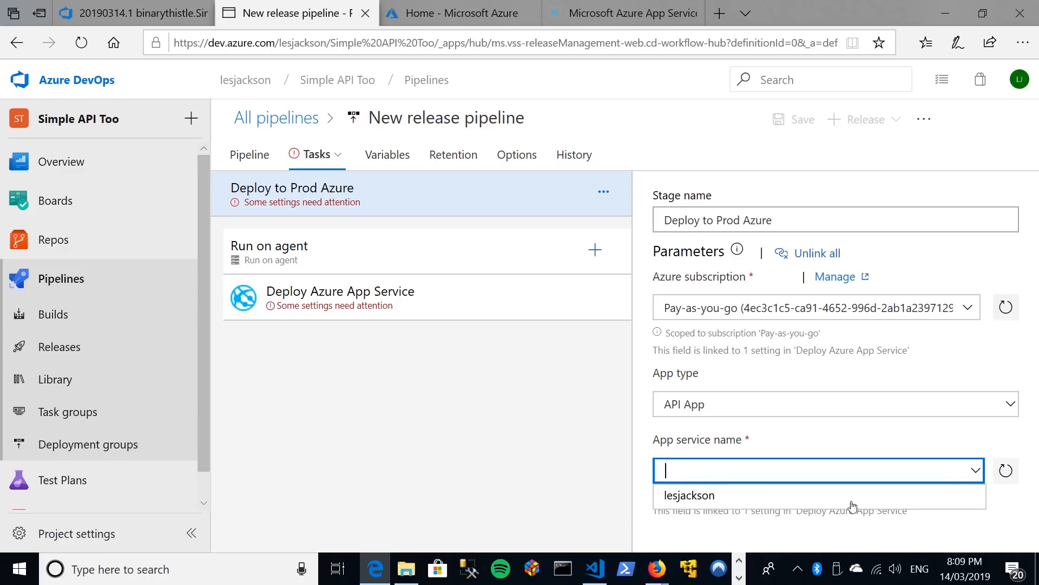
click(695, 493)
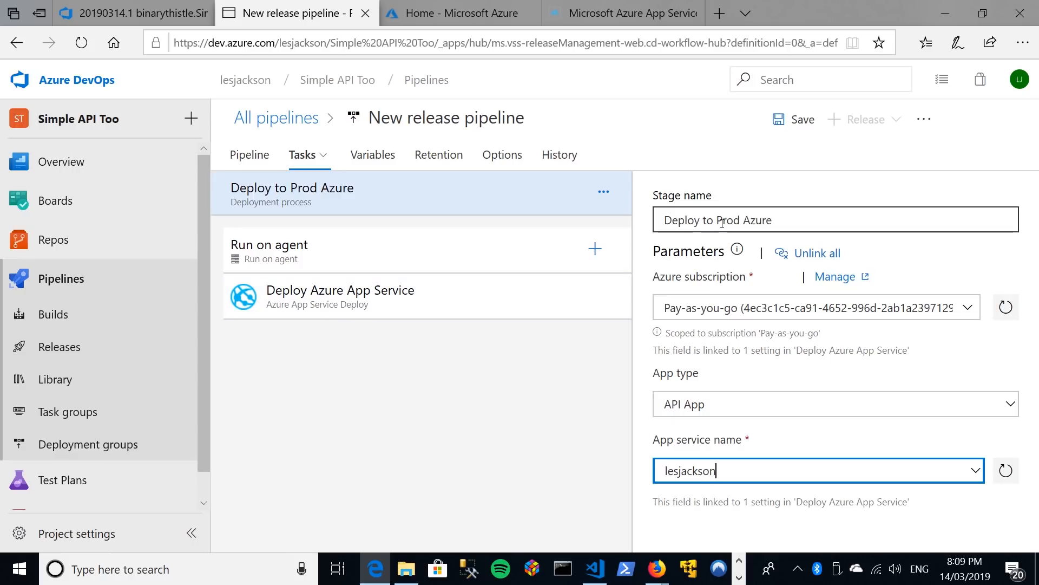
click(802, 122)
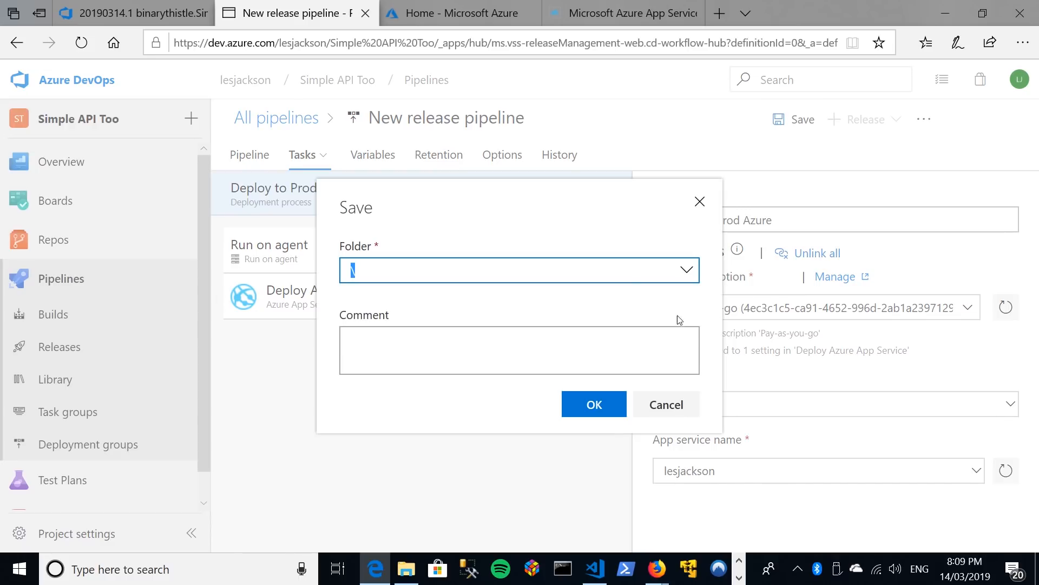
click(619, 413)
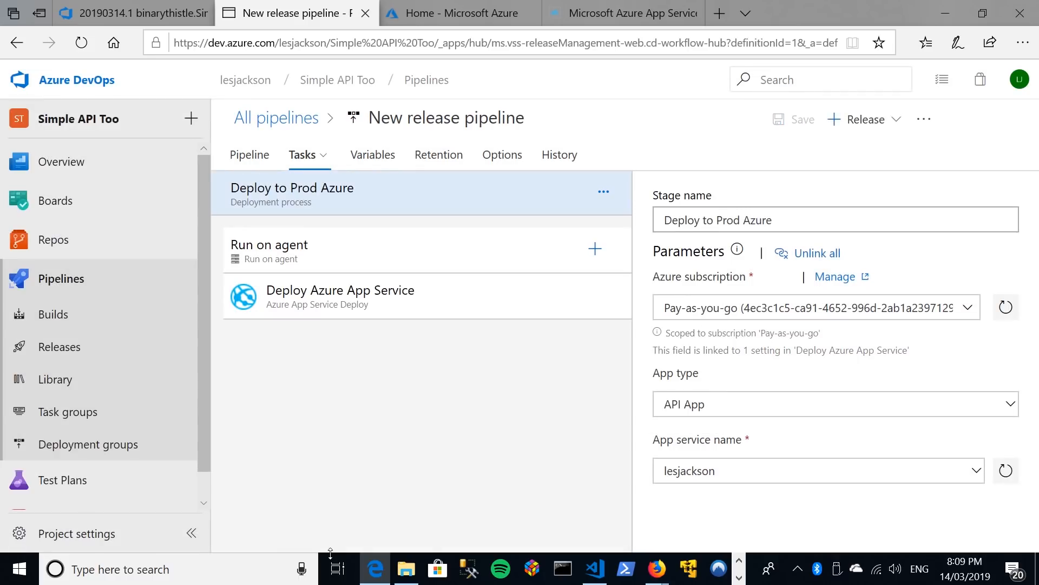
Go to the project's Releases and open New release pipeline for editing.
click(61, 313)
click(61, 349)
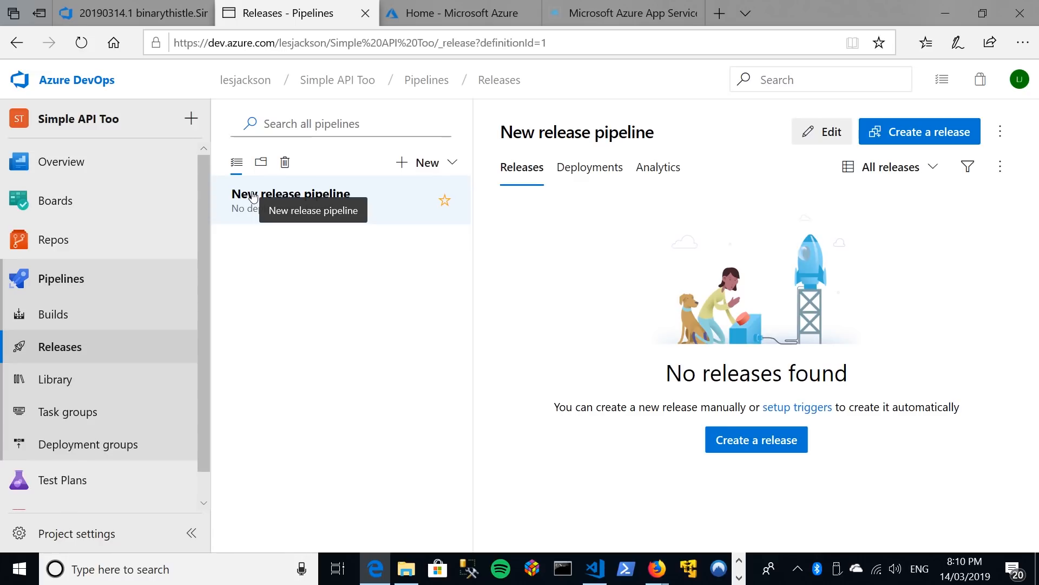
click(815, 132)
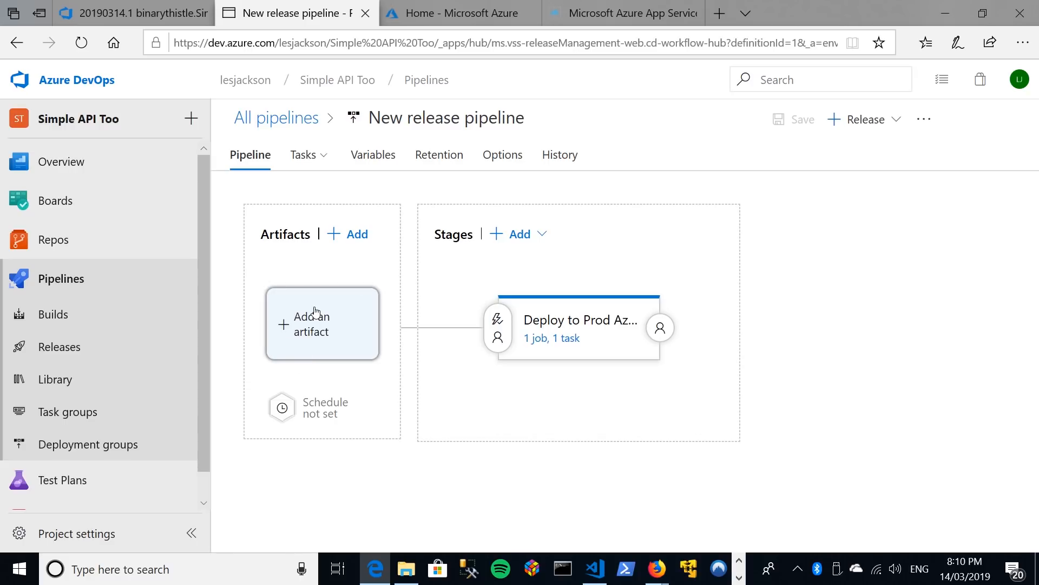
Add a Build artifact from the binarythistle.SimpleAPI build pipeline with Latest as the default version.
click(318, 327)
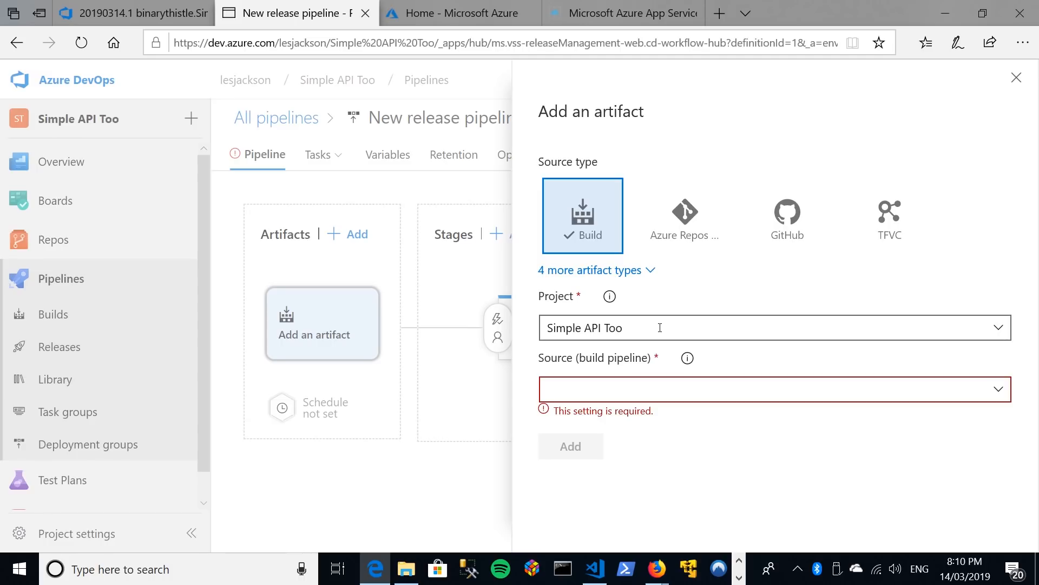
click(998, 391)
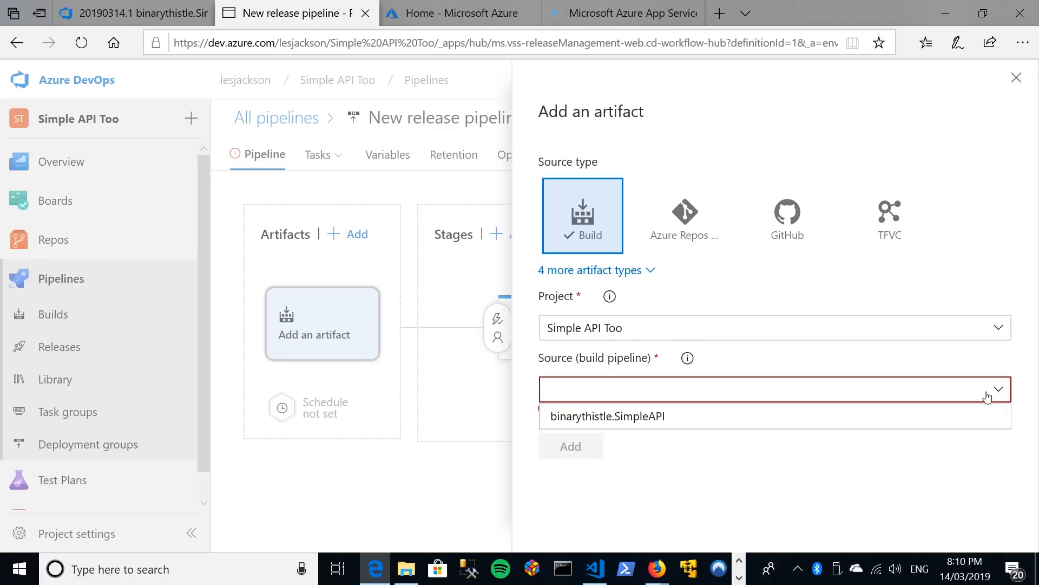
click(615, 421)
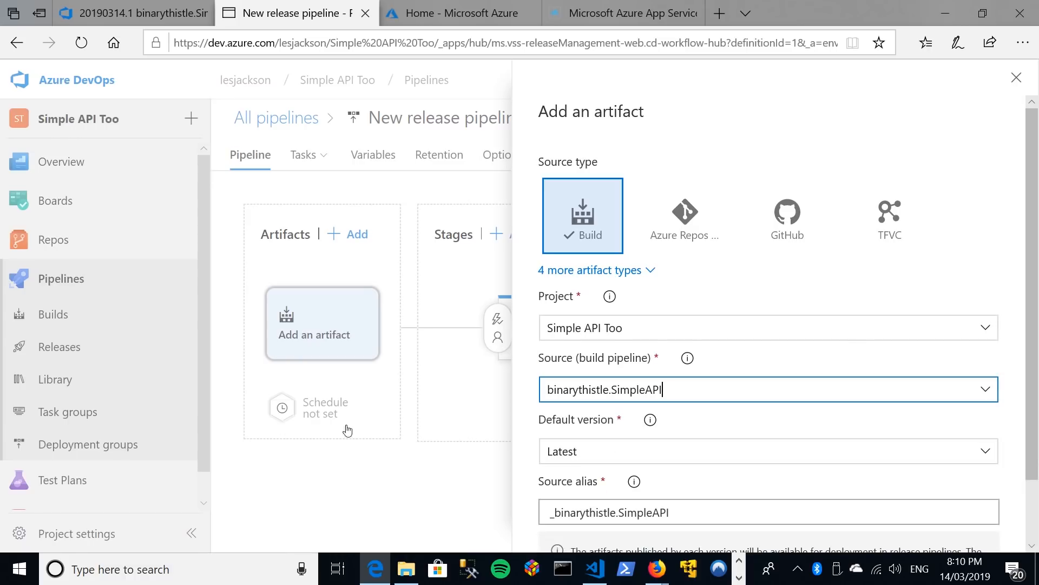
scroll(913, 428, down, 1)
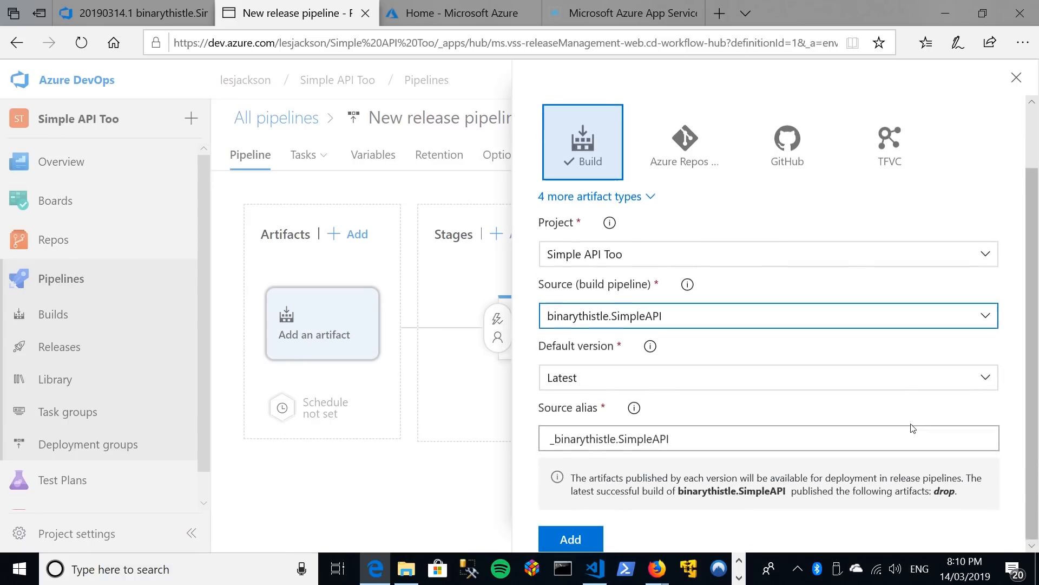
click(981, 379)
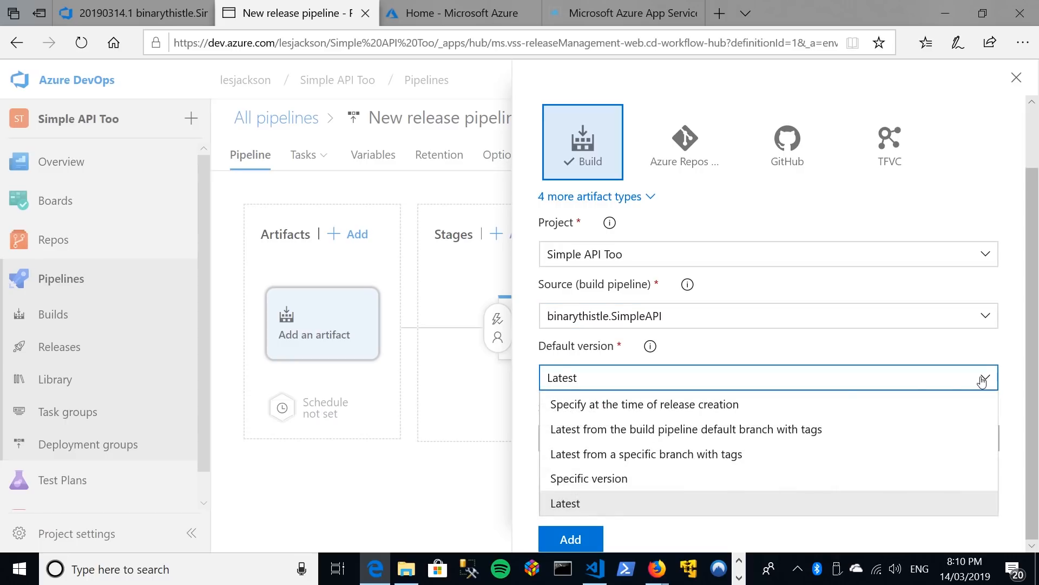
click(566, 503)
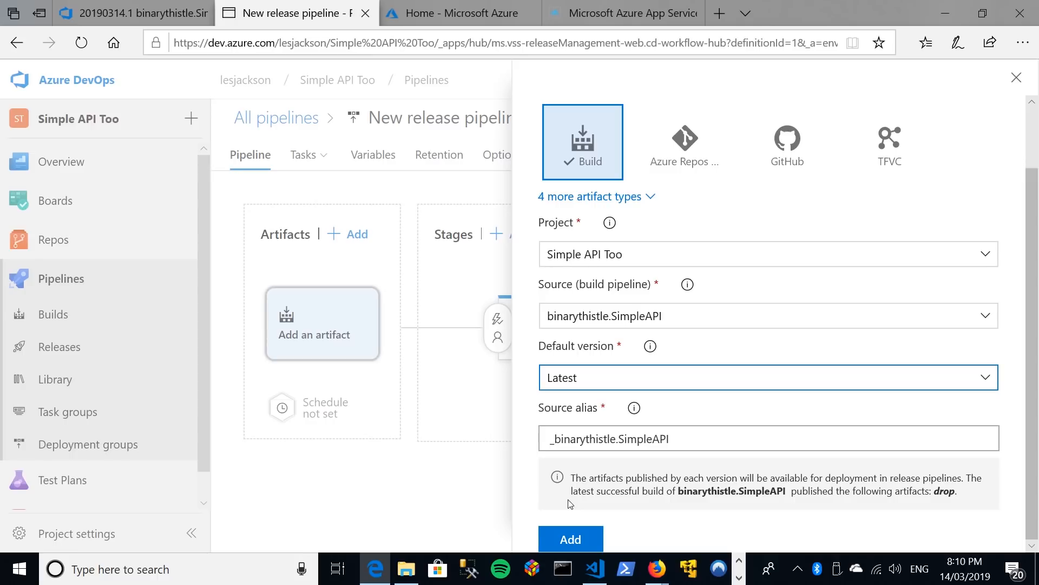
click(773, 473)
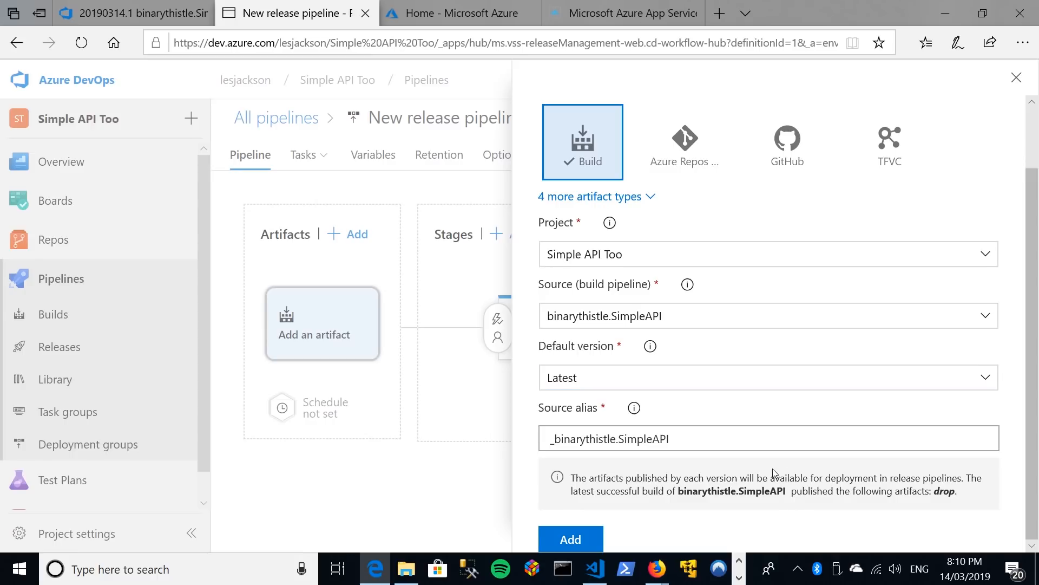
click(571, 538)
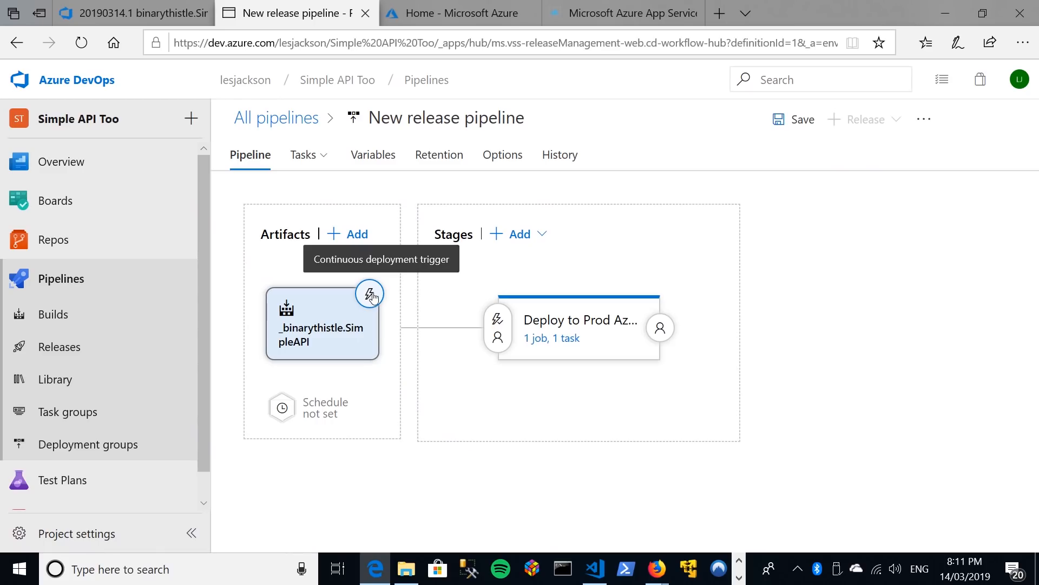
Enable the continuous deployment trigger on the _binarythistle.SimpleAPI artifact and save the release pipeline.
click(371, 295)
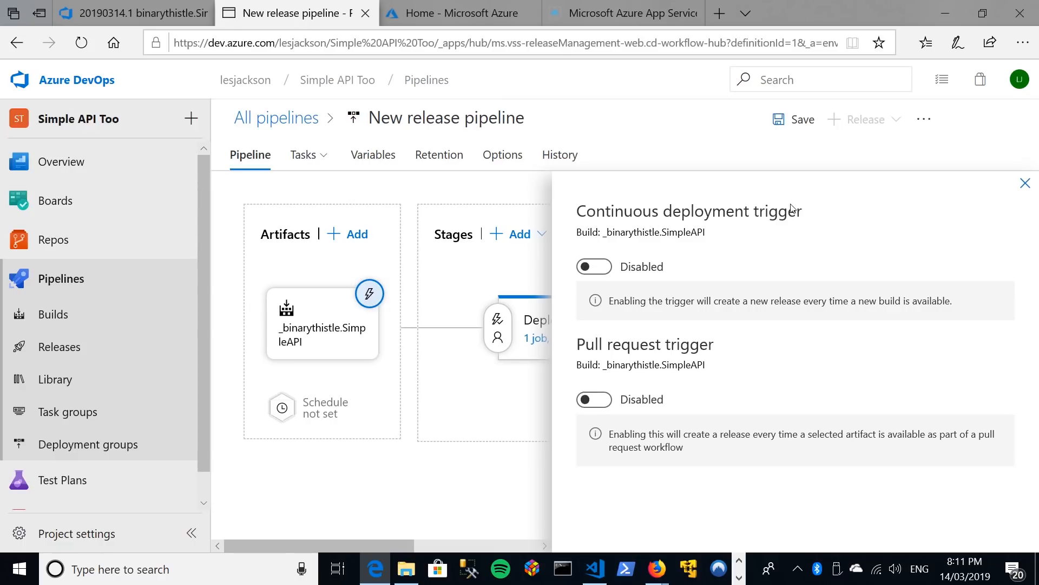
click(603, 268)
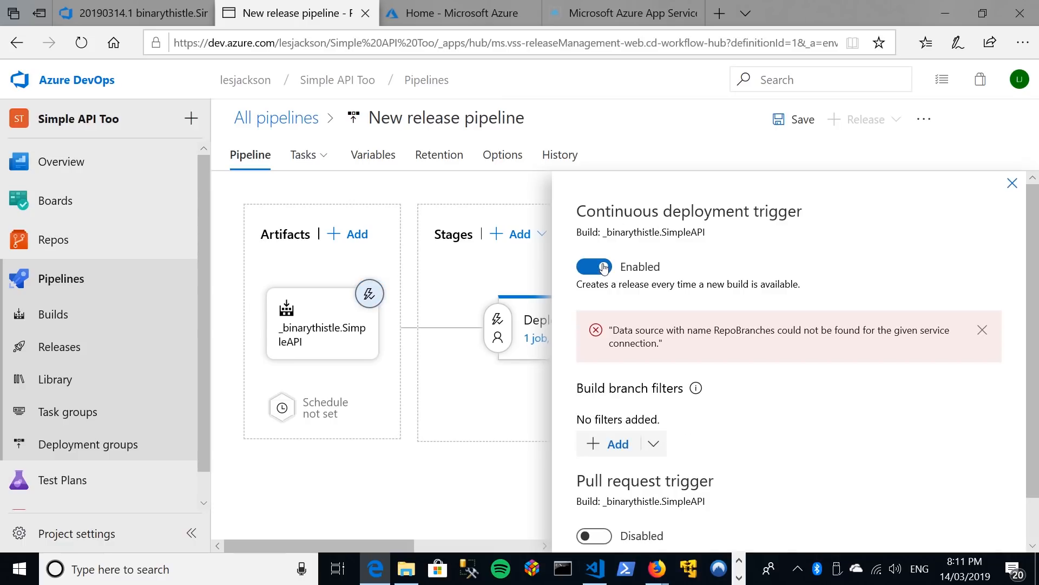
click(982, 330)
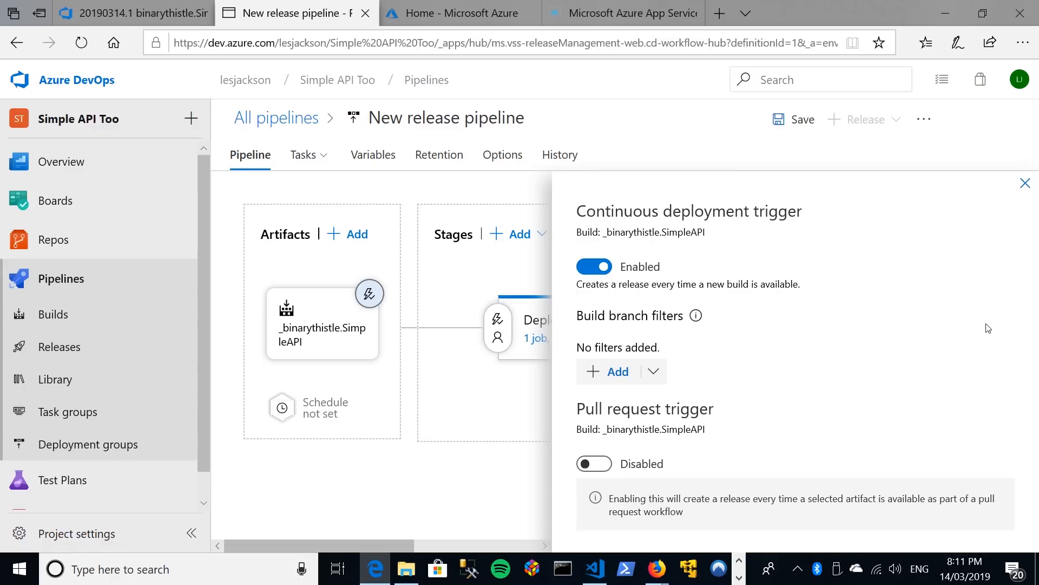
click(794, 122)
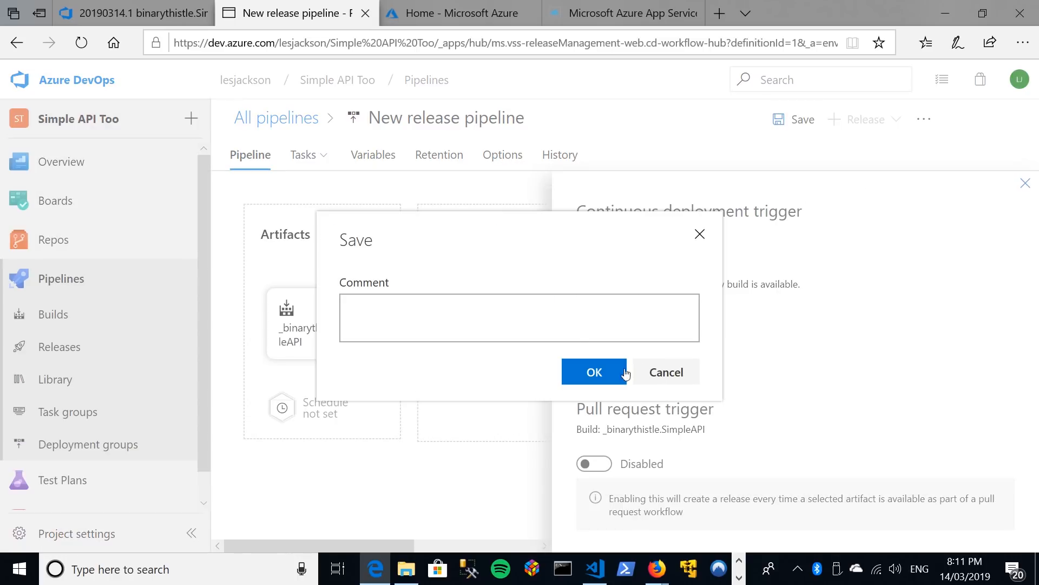
click(595, 371)
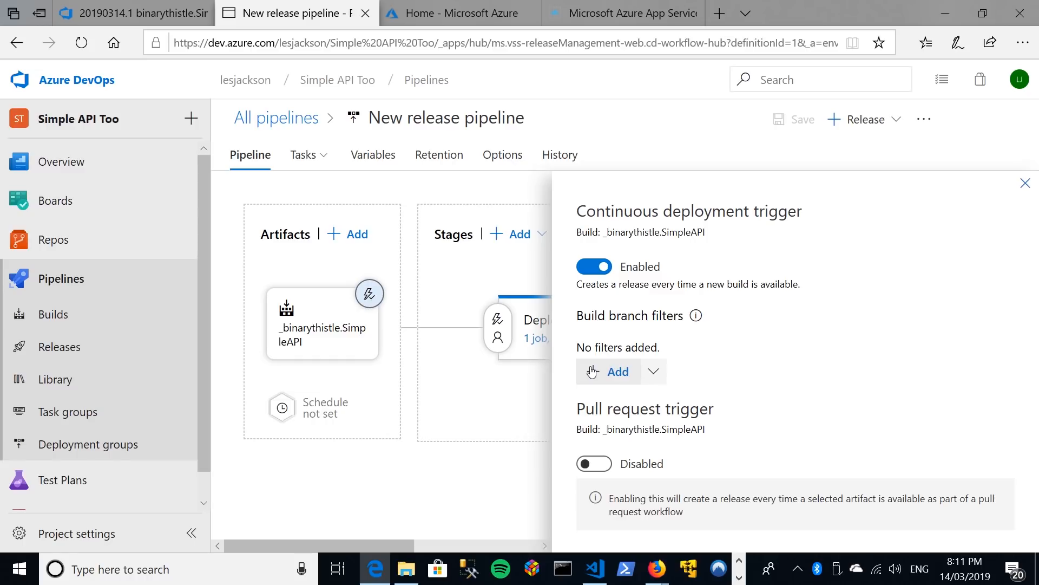
click(1025, 183)
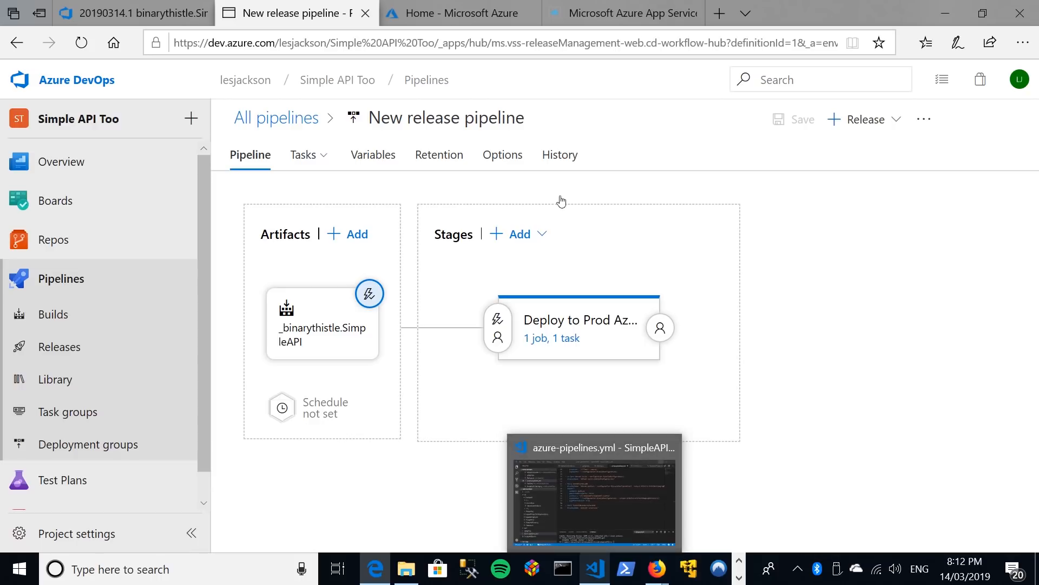
Switch to the deployed App Service site and request its api/values endpoint.
click(612, 16)
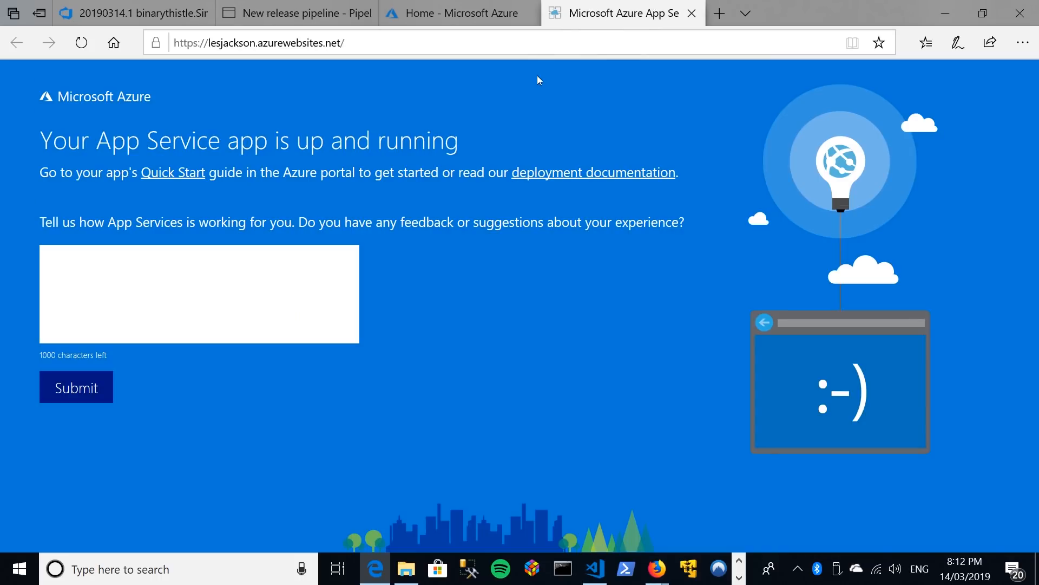
click(459, 39)
click(459, 38)
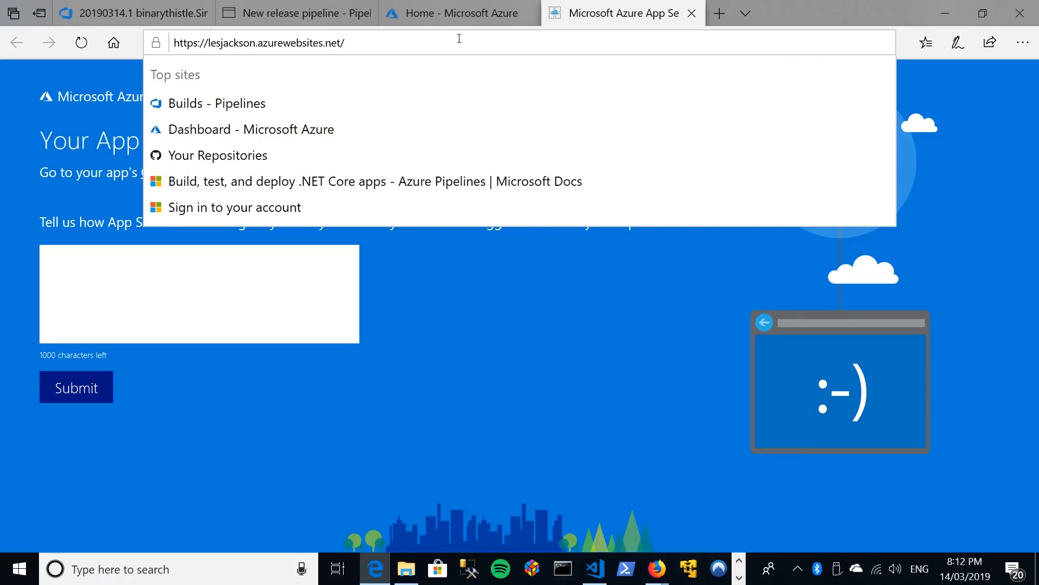
text(apo)
key(BackSpace)
text(i/values)
key(Return)
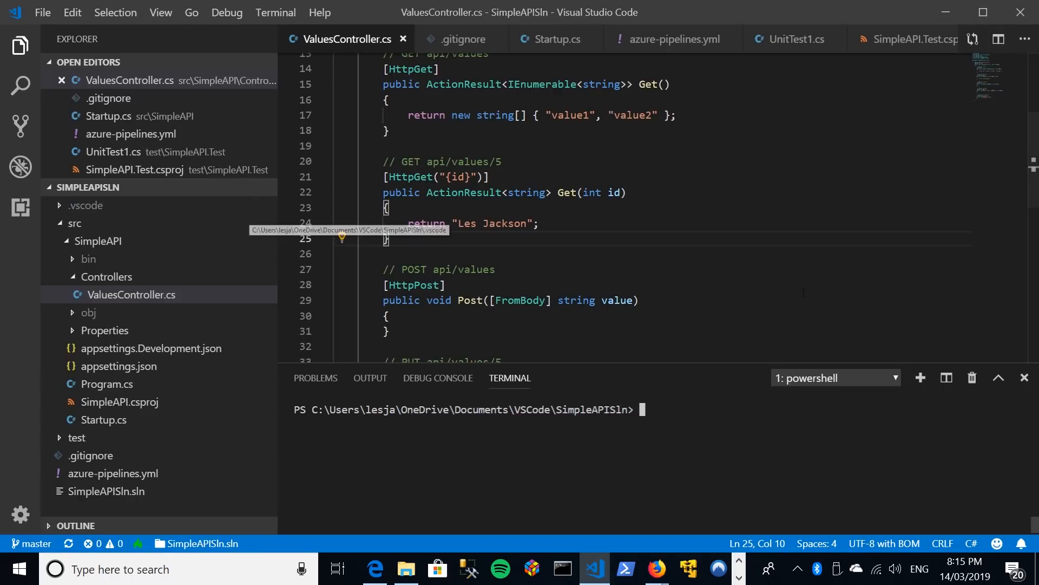
Switch to Visual Studio Code and replace "value1" in the Get() return array of ValuesController.cs with "dotnet".
click(787, 279)
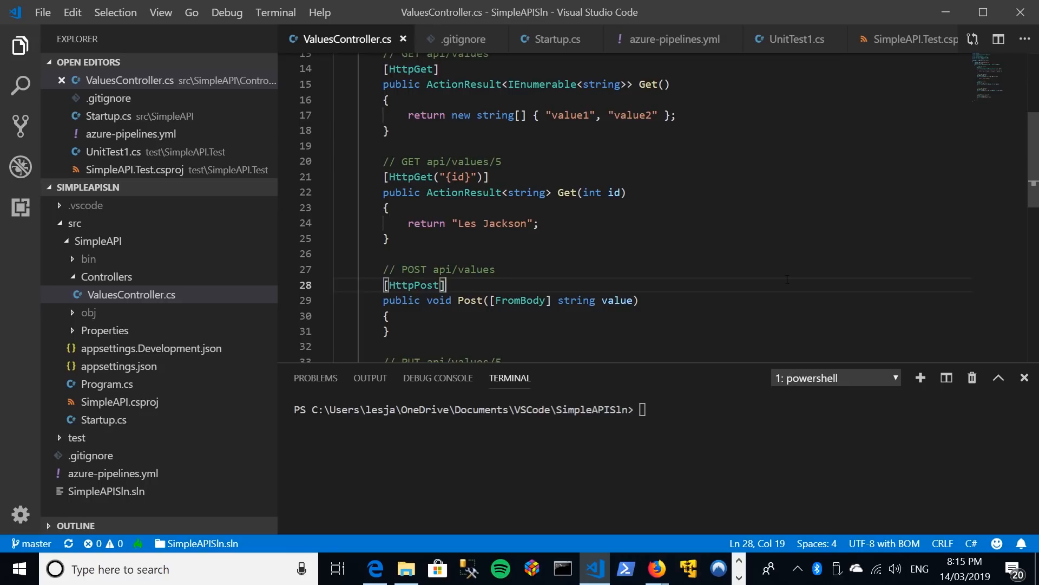
scroll(785, 279, up, 2)
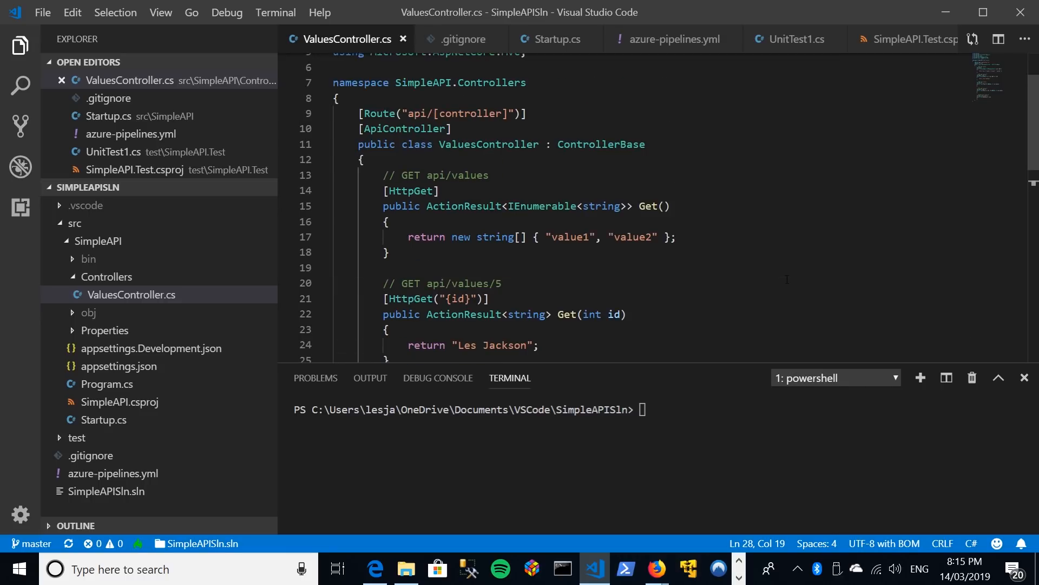
scroll(780, 277, down, 1)
click(587, 177)
key(BackSpace)
key(BackSpace)
key(BackSpace)
key(BackSpace)
key(BackSpace)
key(BackSpace)
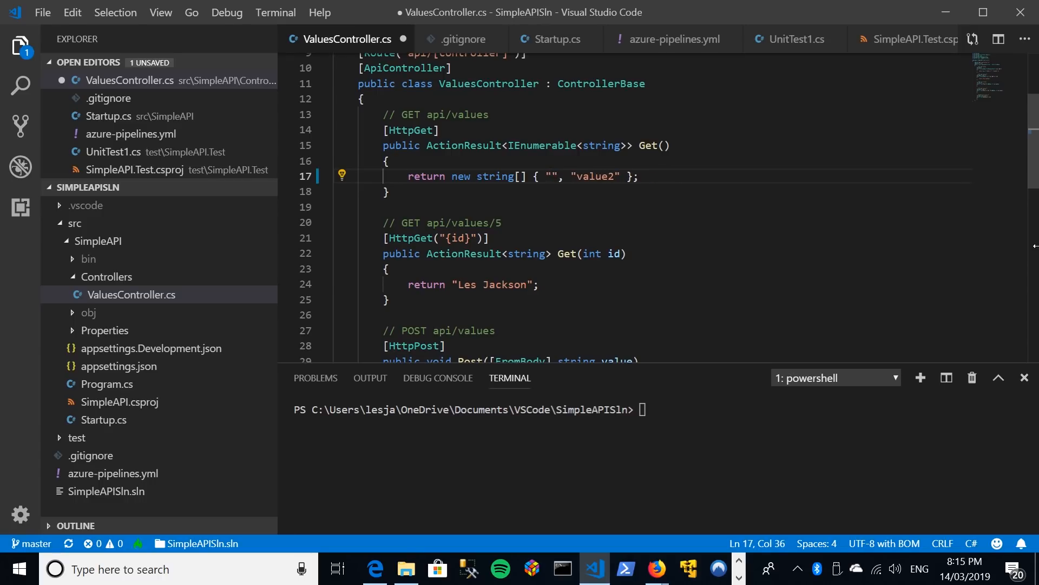
text(dotnet)
Replace "value2" in the same return array with "playbook" and save ValuesController.cs.
key(Right)
key(Right)
key(Right)
key(Right)
key(ctrl+shift+Right)
text(playbook)
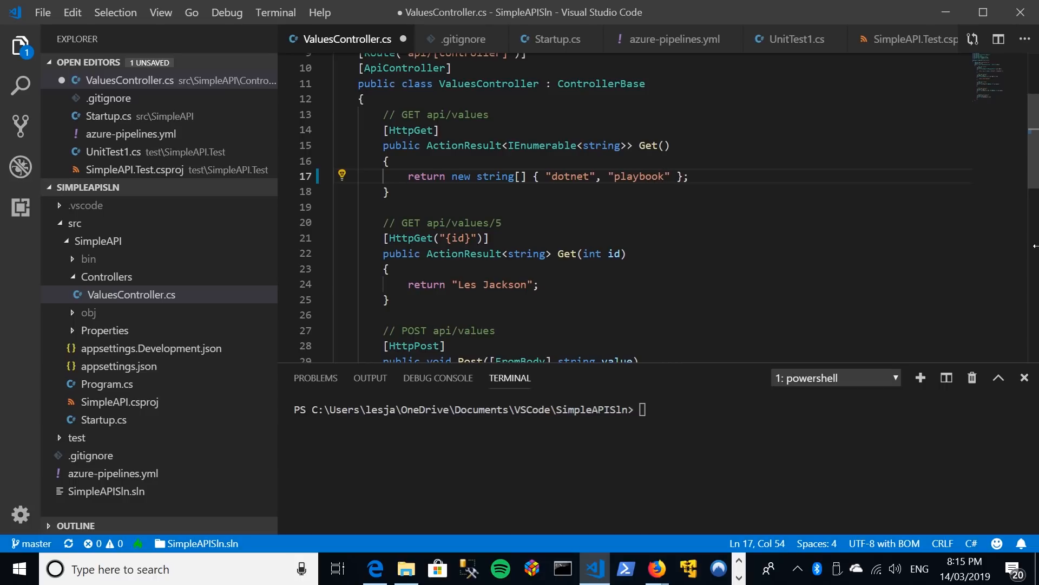
key(ctrl+s)
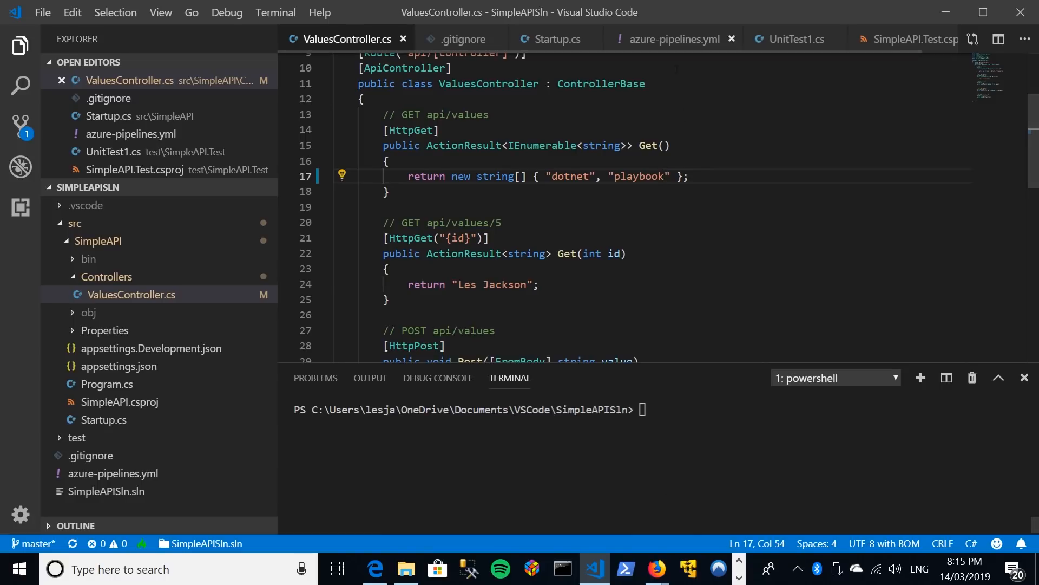
Stage all changes in the terminal with git add ., checking git status before and after.
click(699, 409)
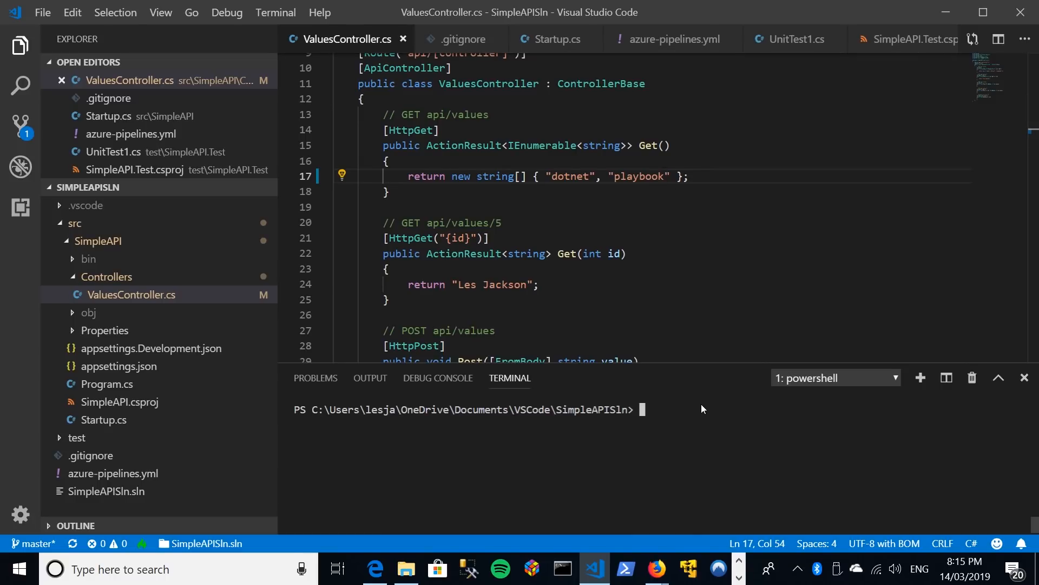
text(git sd)
text(atus)
key(Return)
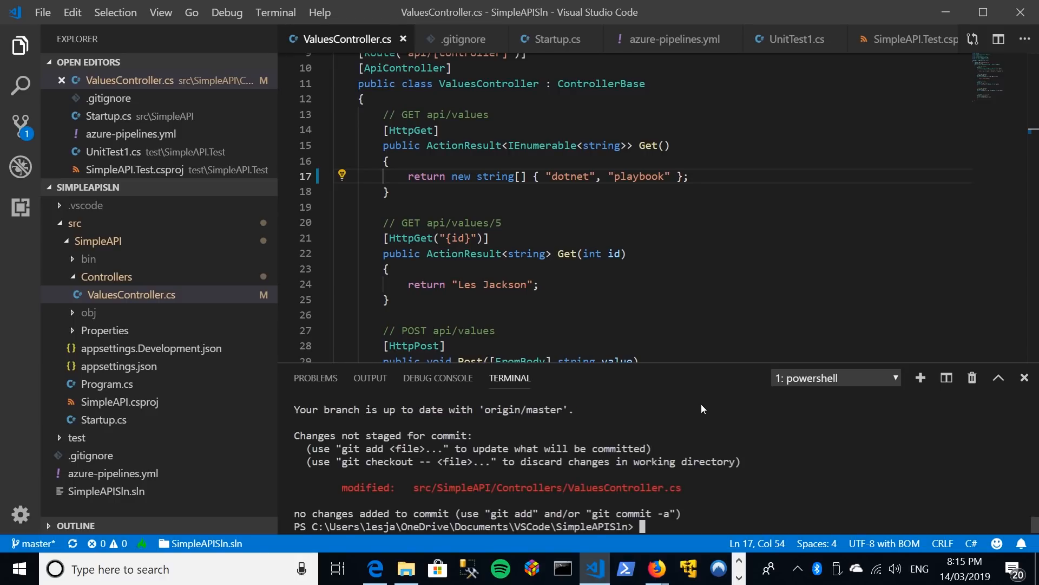
text(git add .)
key(Return)
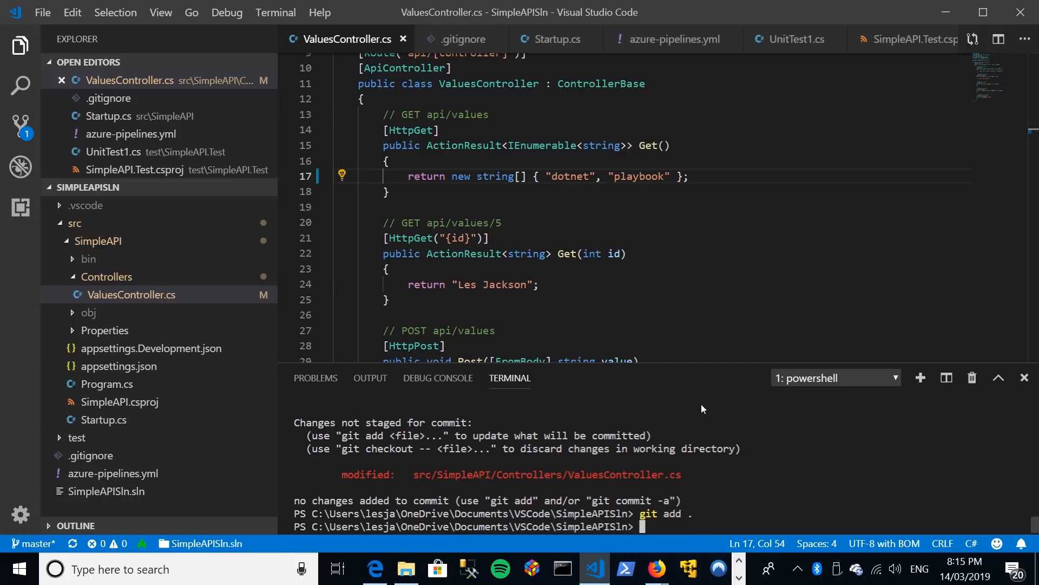
text(git status)
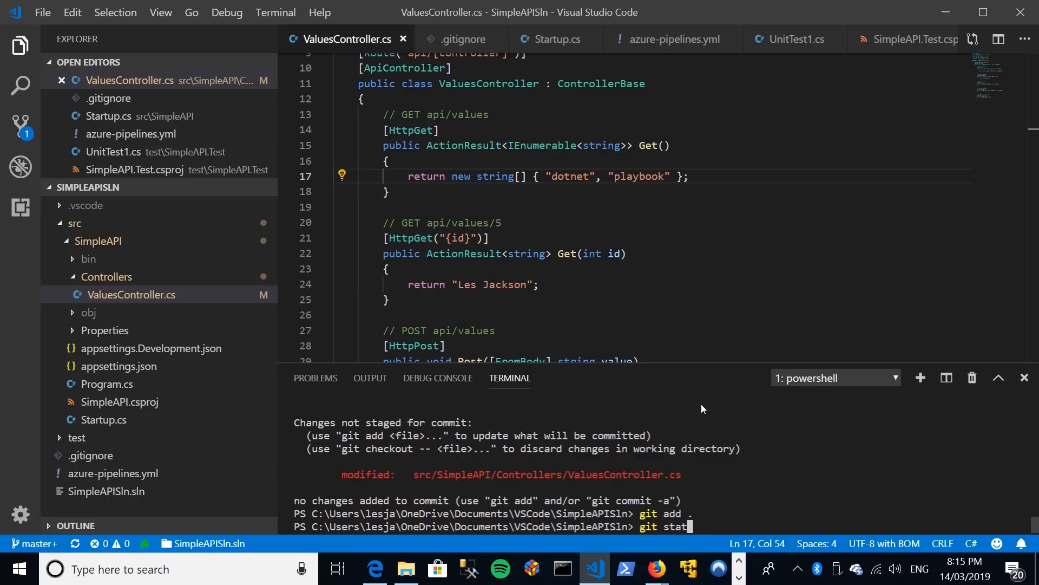
key(Return)
Commit the staged change with the message 'changed return values'.
text(git commit -m 'changed return values')
key(Return)
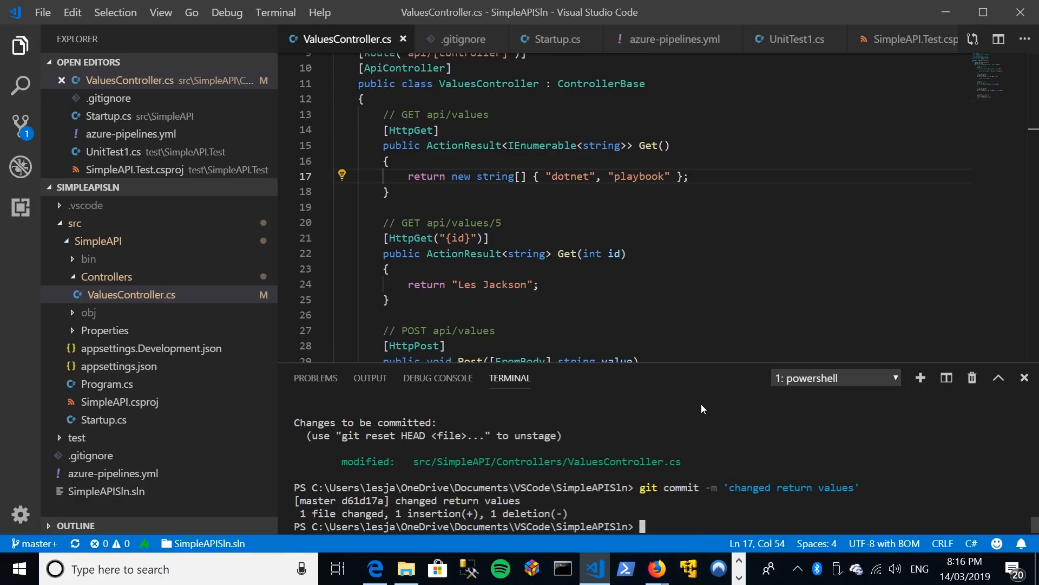
Push the commit to origin master.
text(git pu)
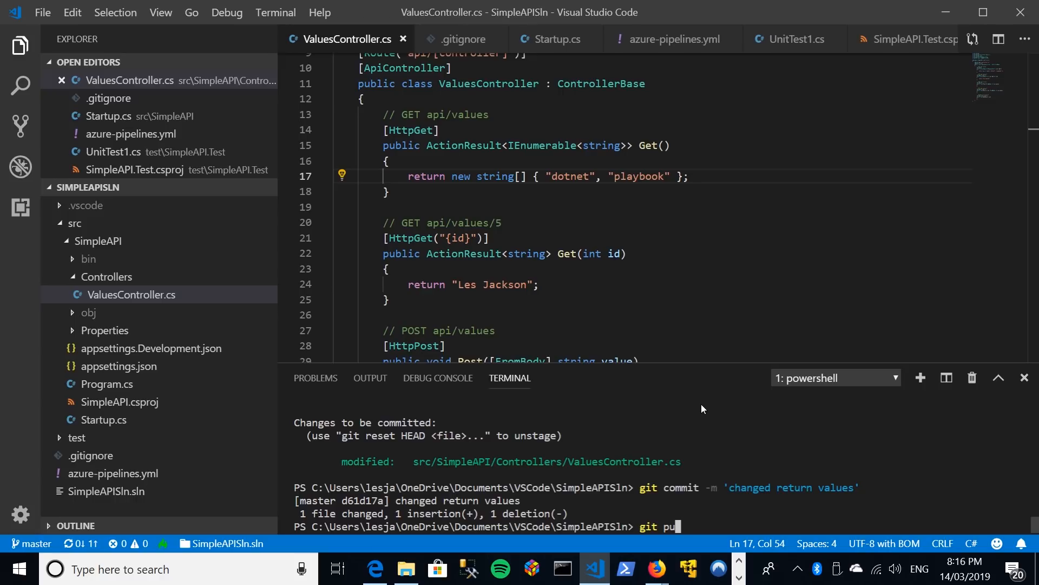
text(sh origin master)
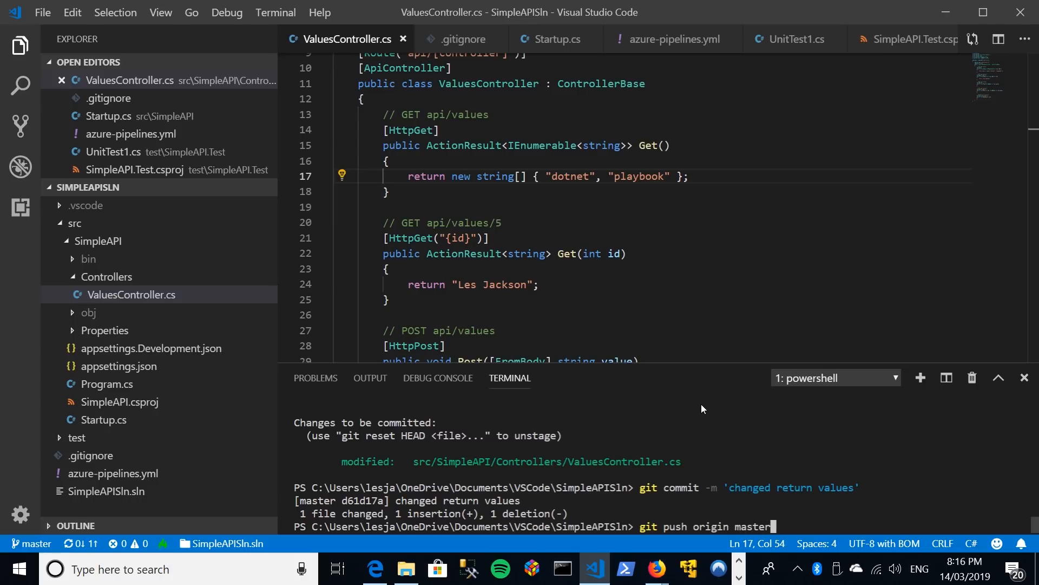
key(Return)
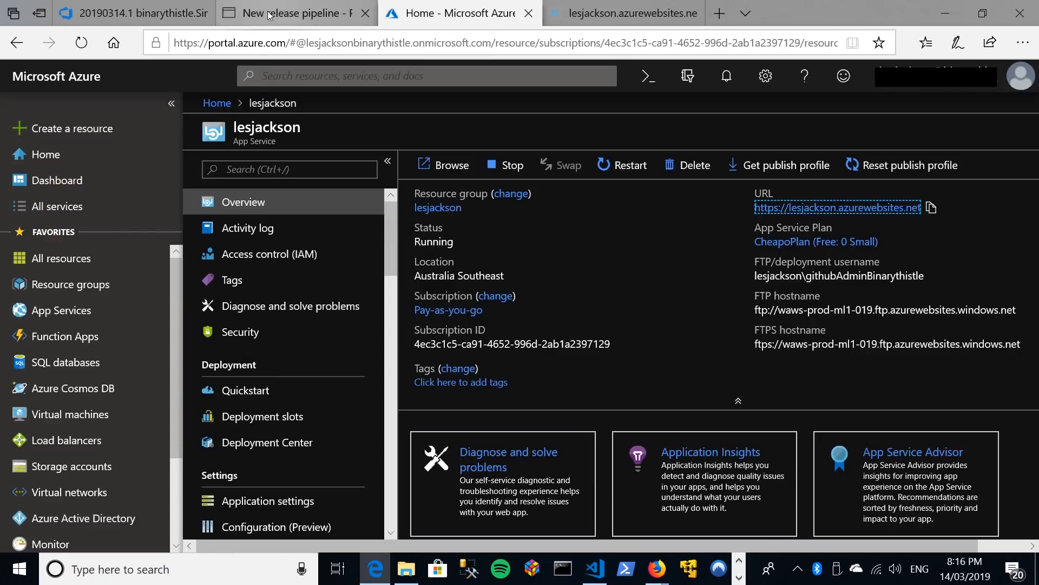
Switch to Azure DevOps in the browser and show the new build in the binarythistle.SimpleAPI build history.
click(267, 15)
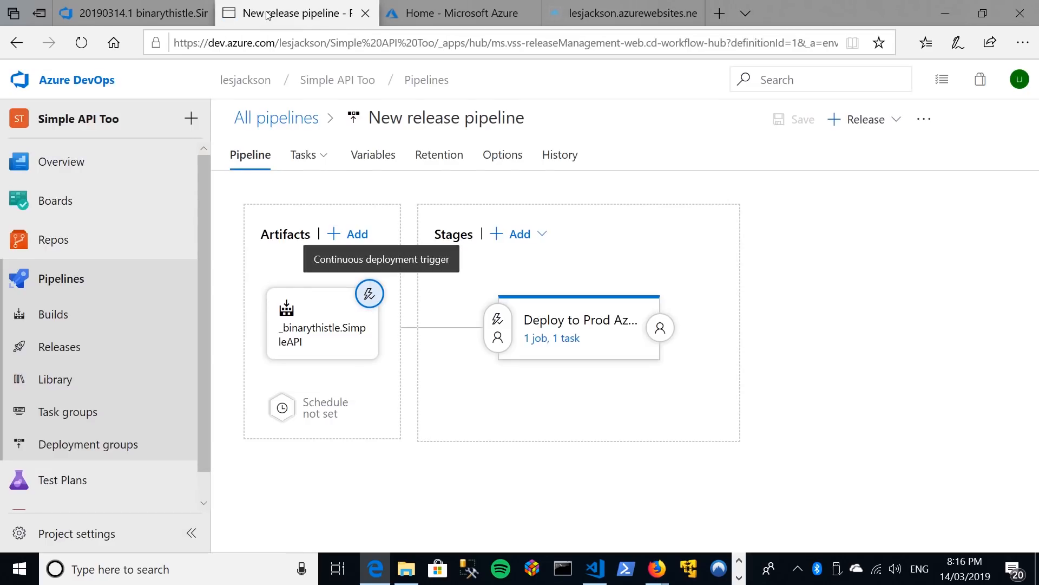
click(52, 315)
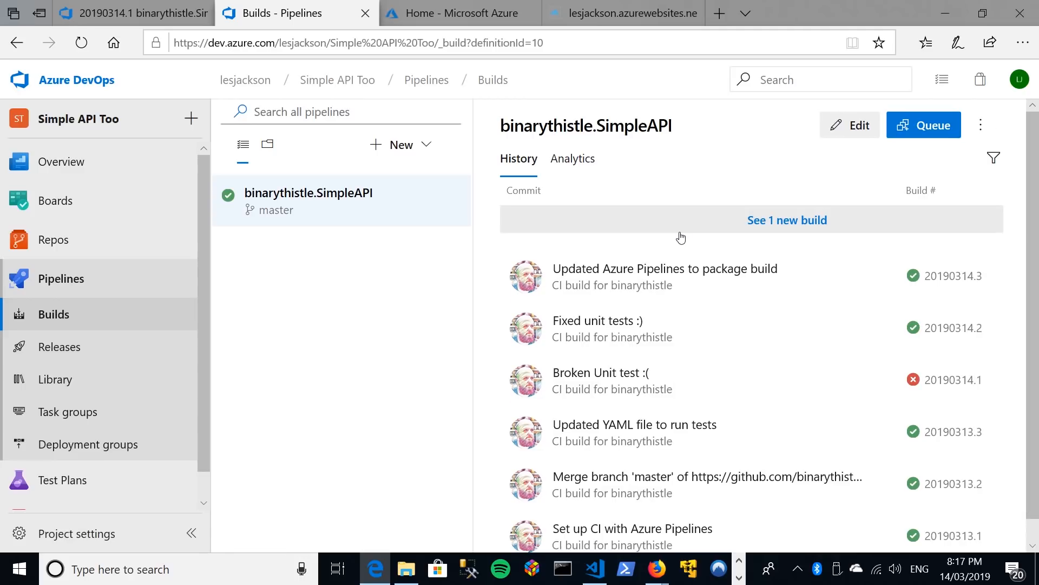
click(799, 219)
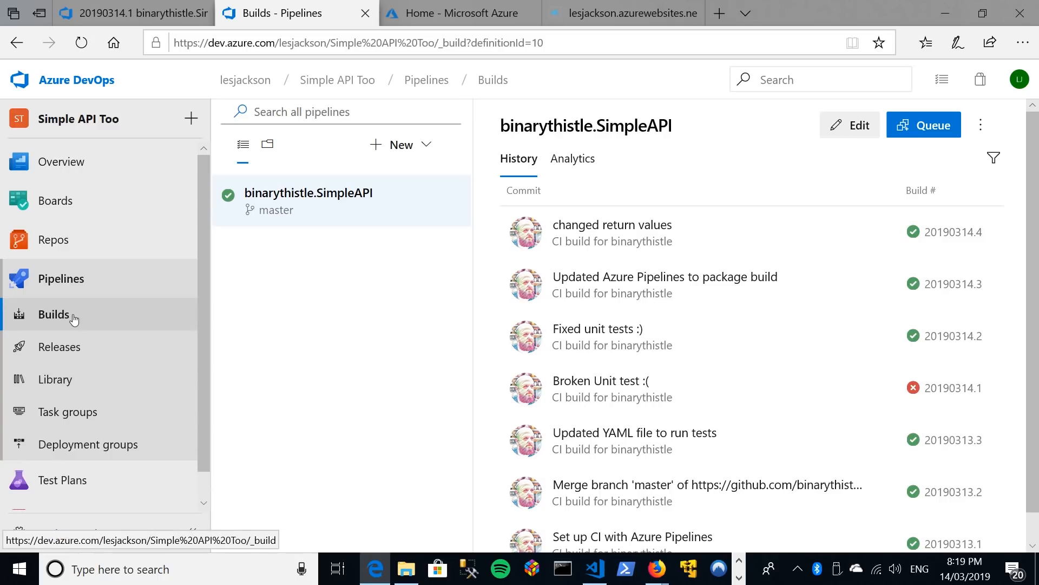
Check the pipeline's releases and open Release-1 to inspect its Deploy to Prod Azure stage.
click(39, 342)
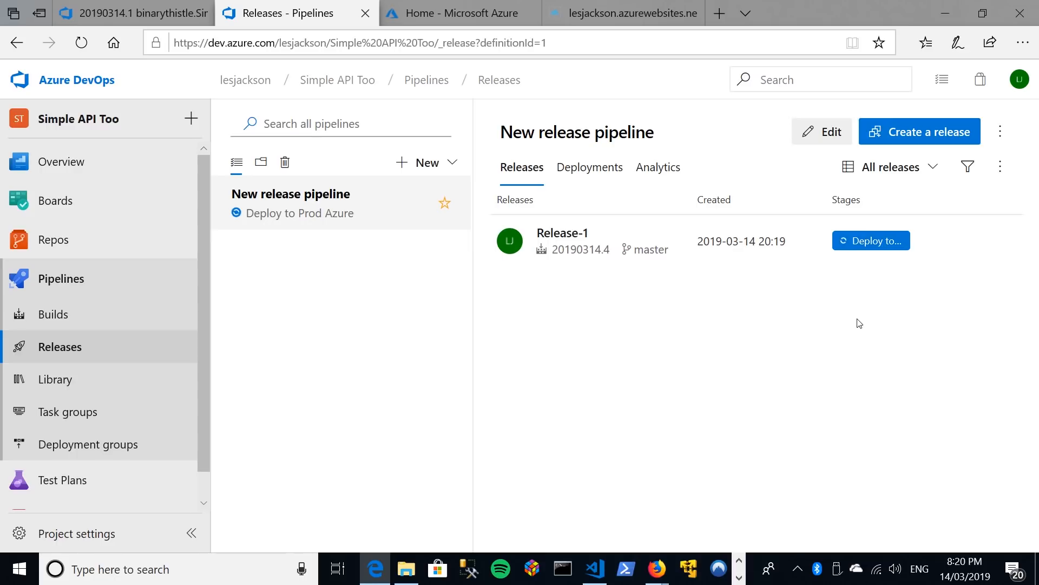
click(52, 315)
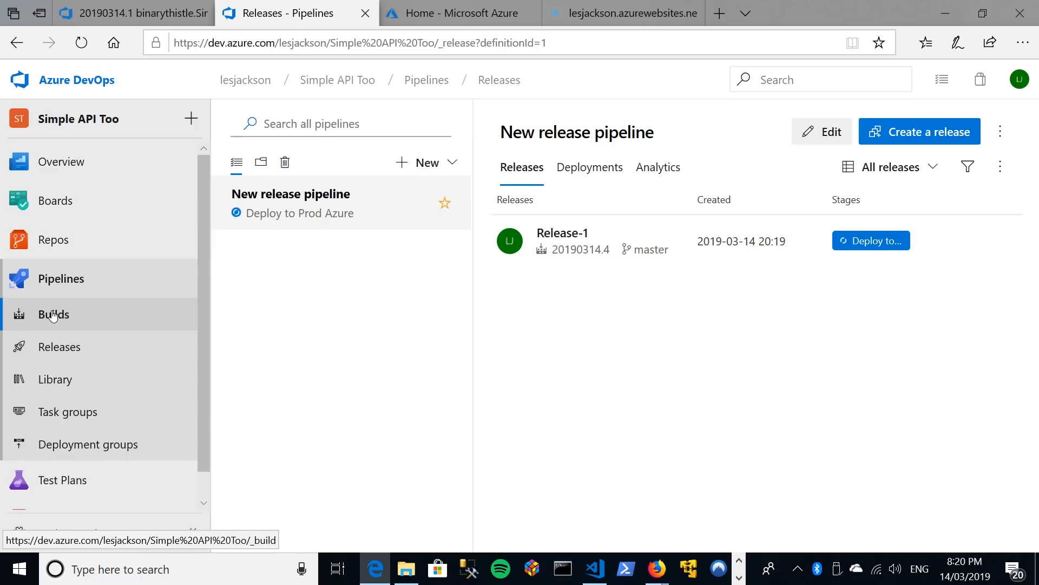
click(68, 347)
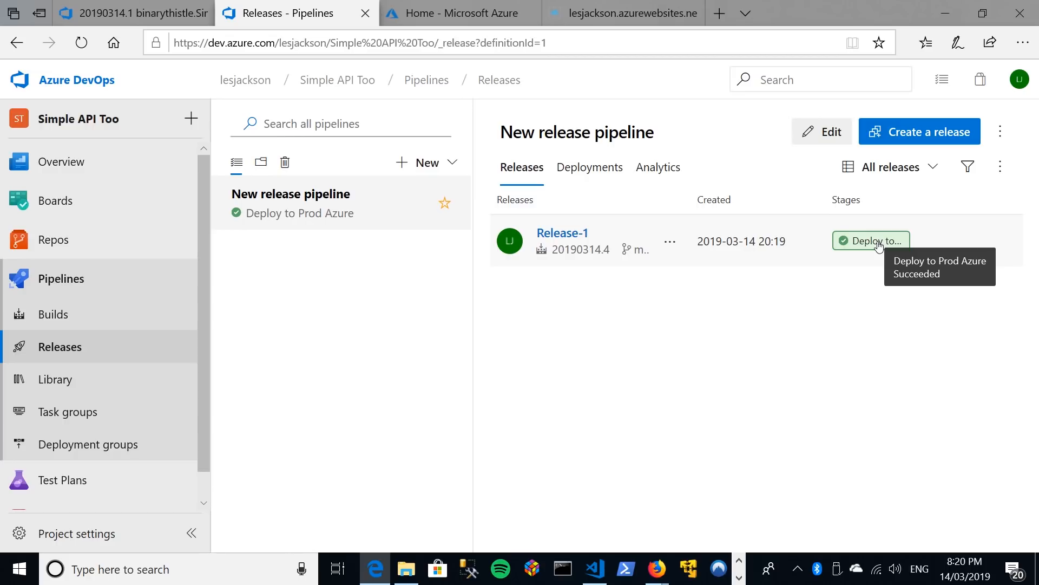
click(561, 232)
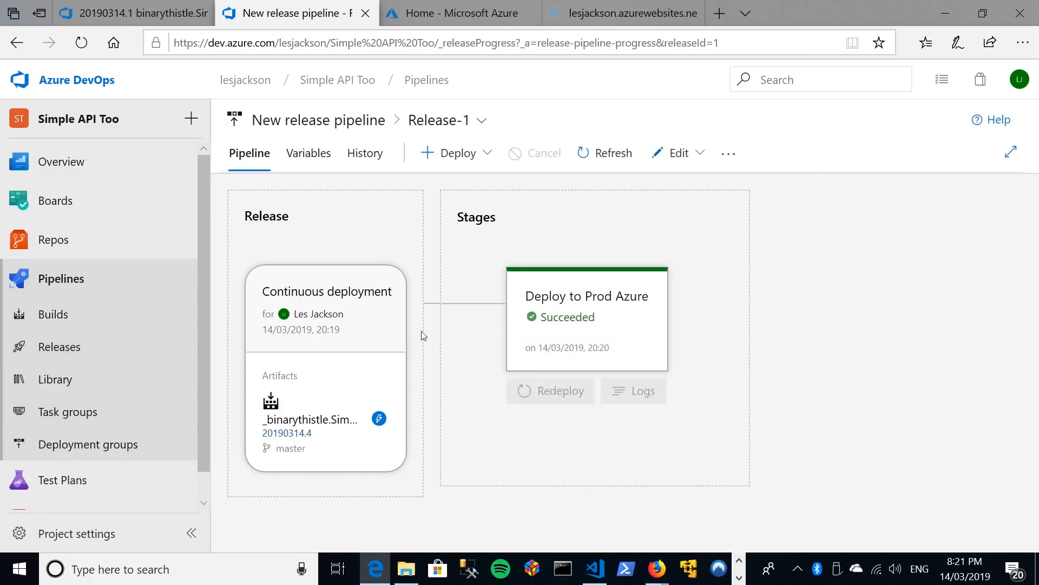
mouse_move(648, 318)
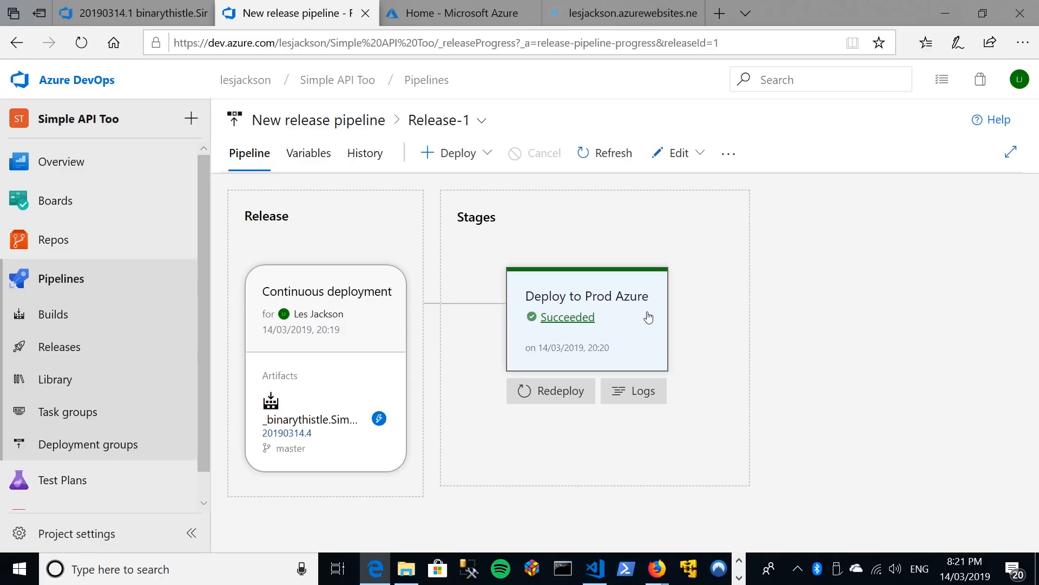
Request the deployed site's api/values endpoint again, and switch to Visual Studio Code to compare the response with the Get() return values.
click(639, 11)
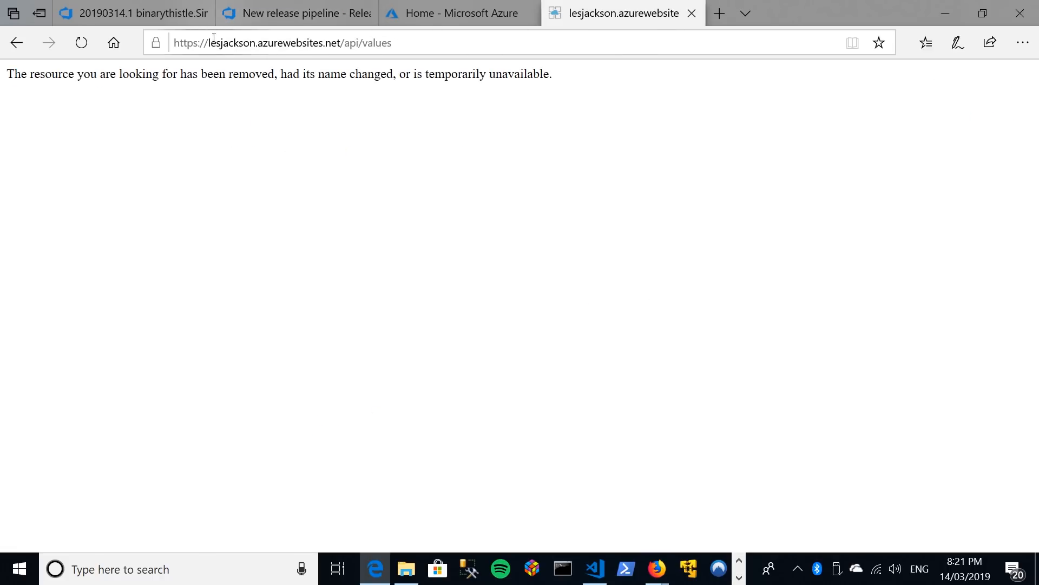
click(277, 41)
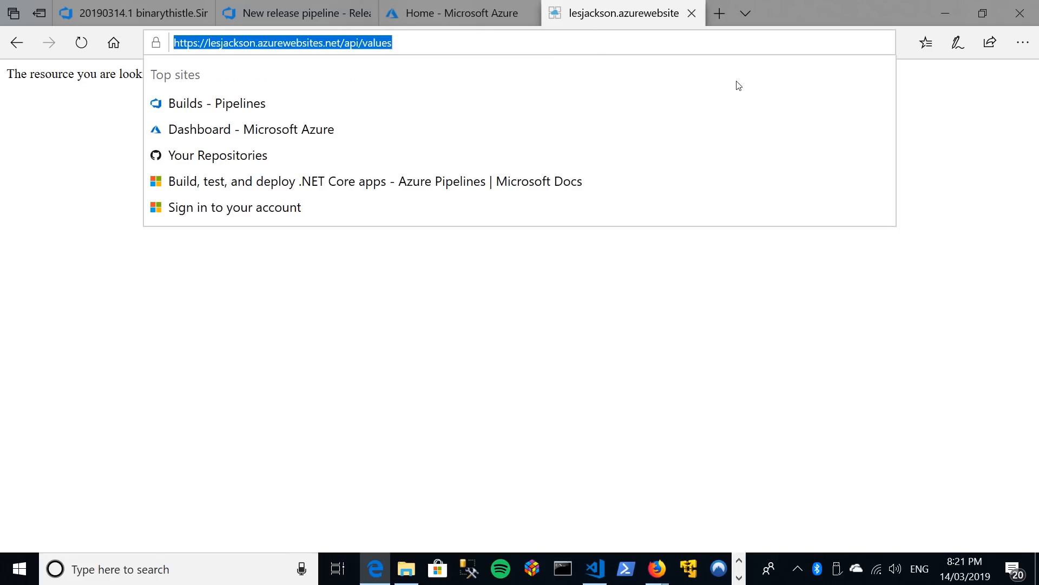
key(End)
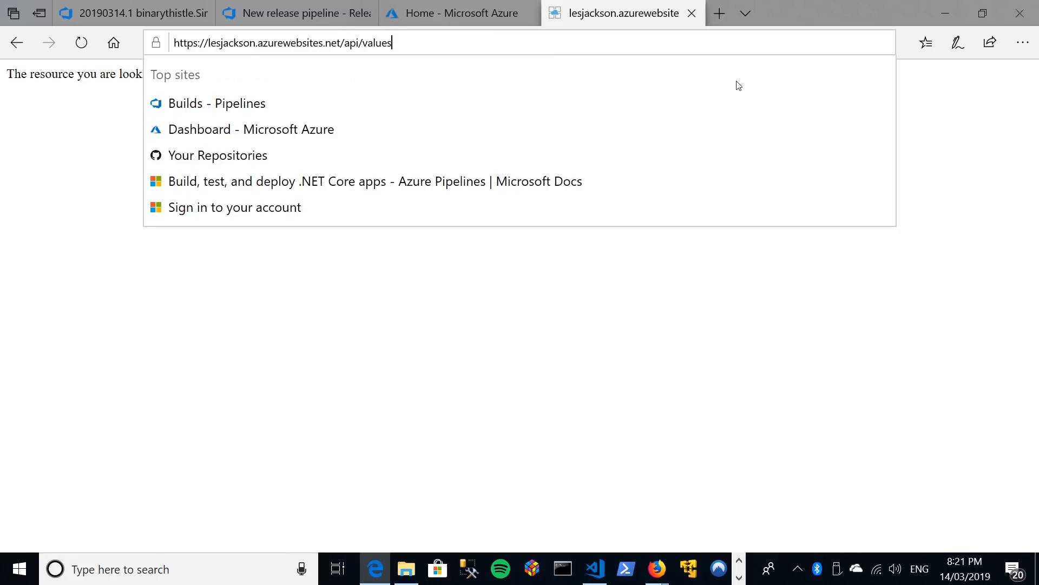
key(Return)
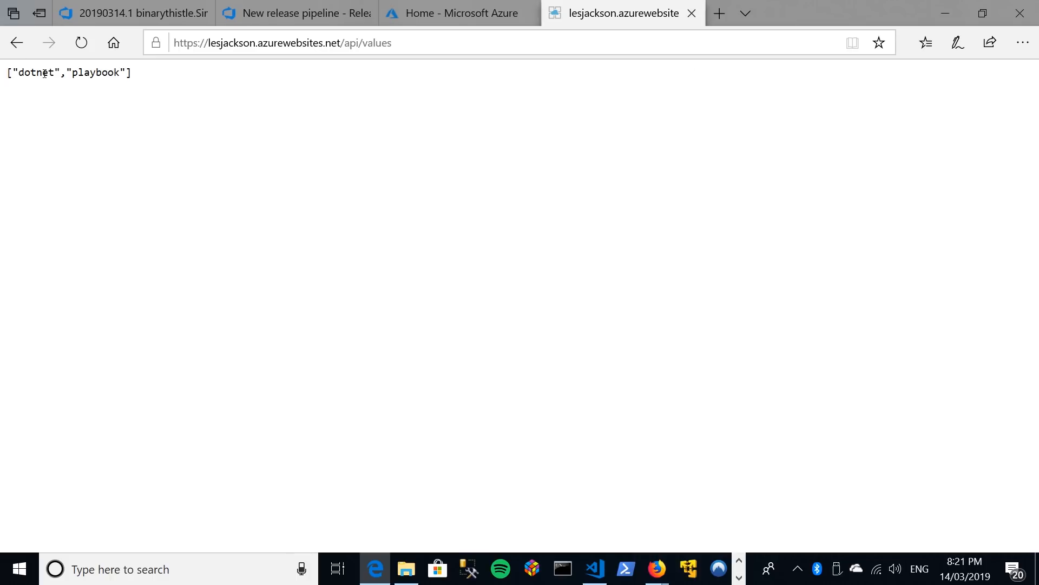
click(595, 569)
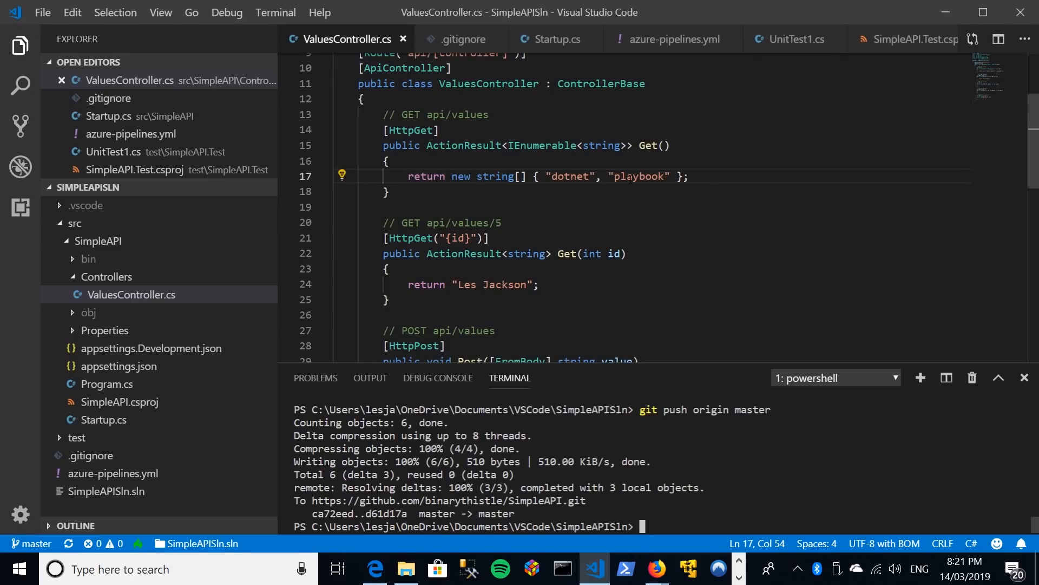